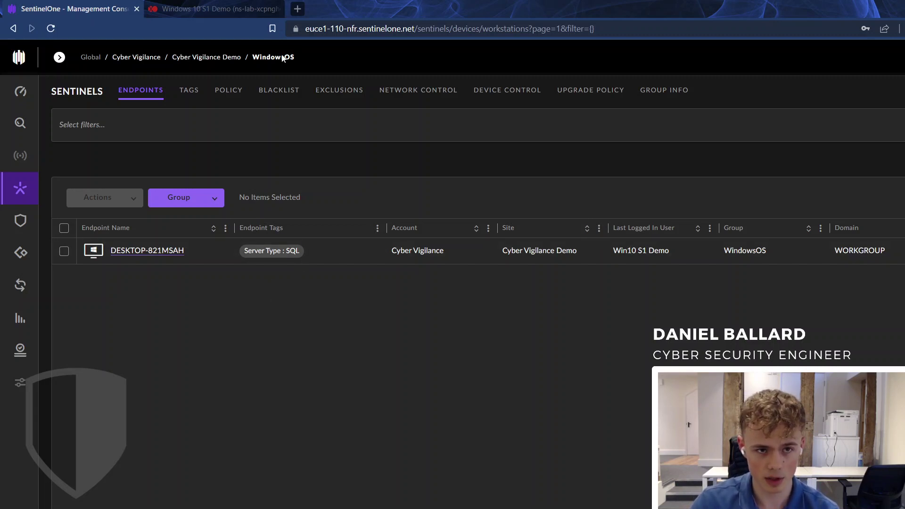
# Open the WindowsOS group's policy settings.
pyautogui.click(59, 57)
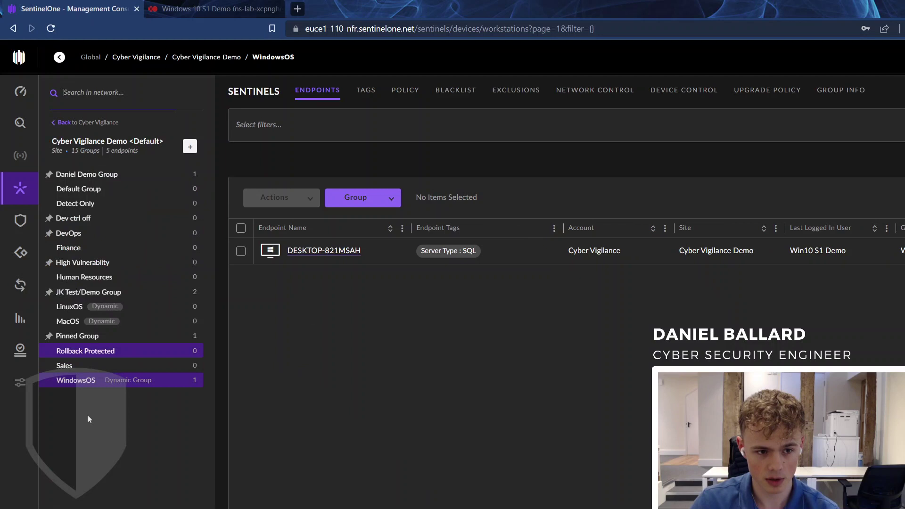
pyautogui.click(60, 57)
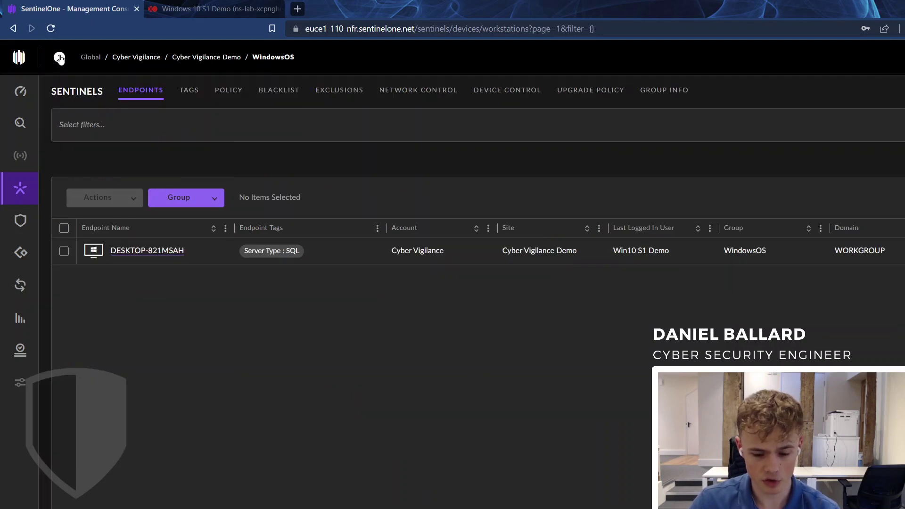
pyautogui.moveTo(50, 203)
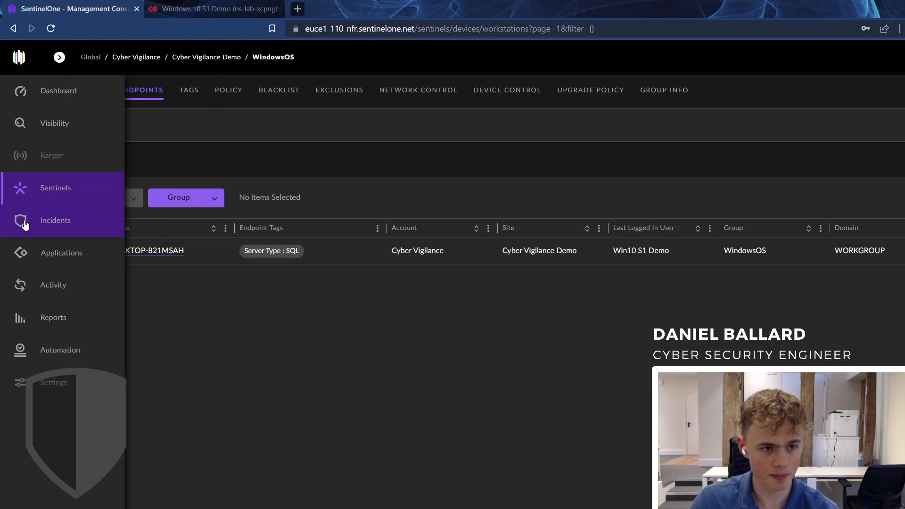
pyautogui.click(238, 93)
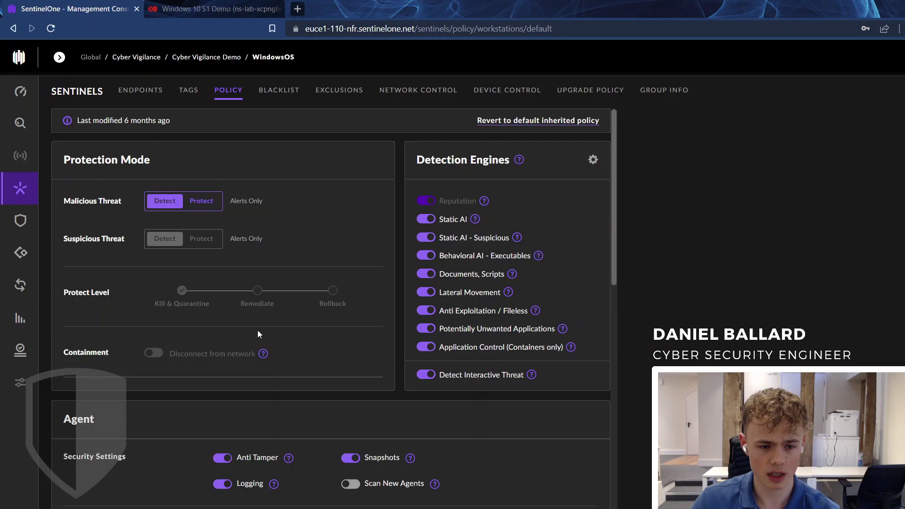
# Review the Protection Mode, Detection Engines, Agent and Deep Visibility sections of the policy.
pyautogui.scroll(-1, 271, 345)
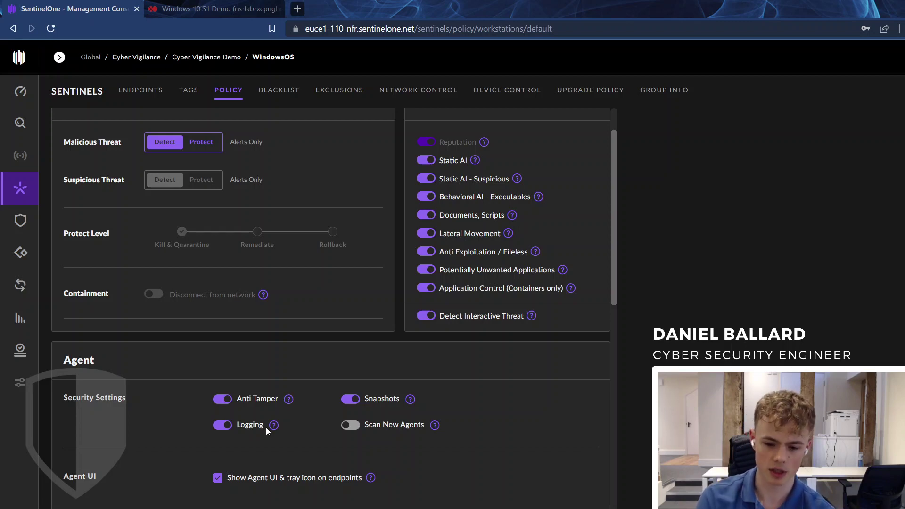
pyautogui.scroll(-15, 254, 424)
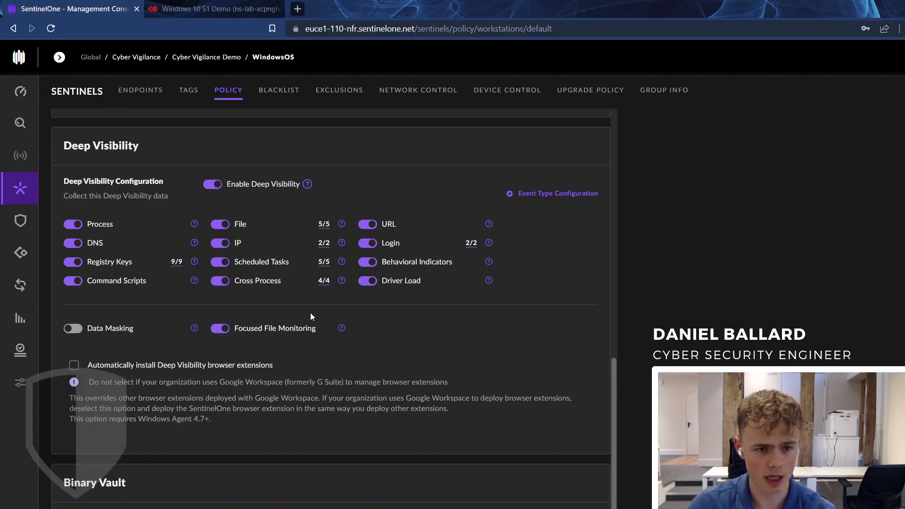
pyautogui.scroll(2, 245, 307)
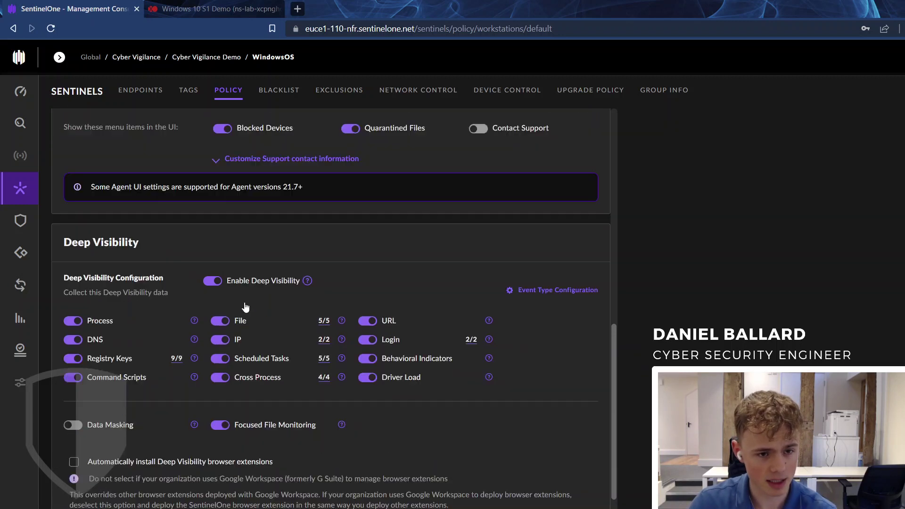
pyautogui.scroll(1, 245, 307)
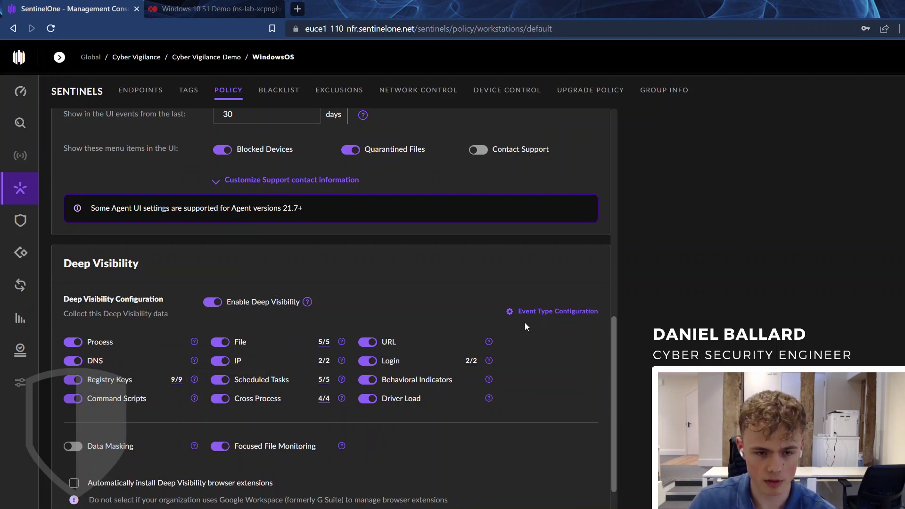
pyautogui.scroll(-7, 557, 392)
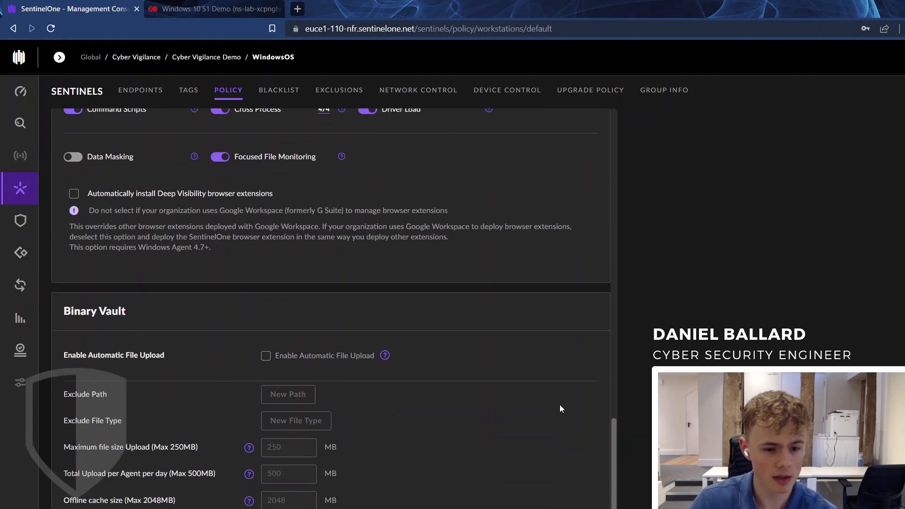
pyautogui.scroll(6, 558, 416)
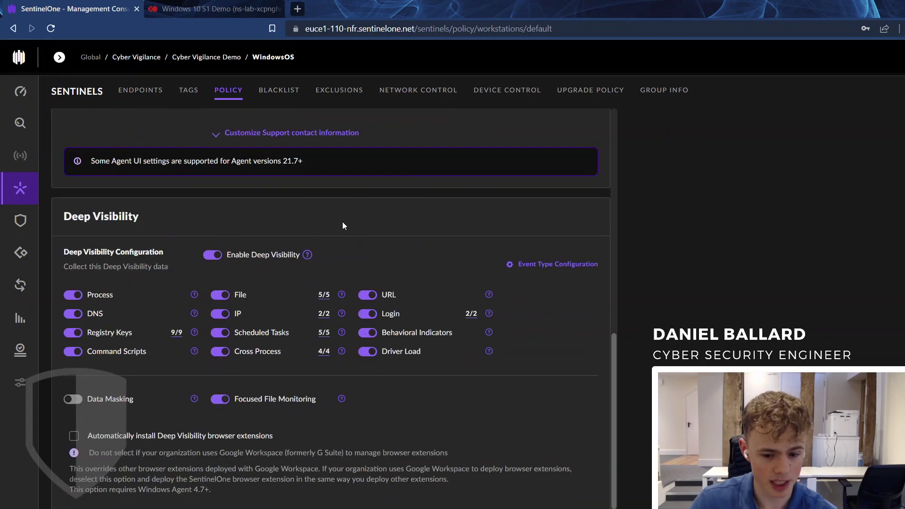
pyautogui.scroll(15, 471, 306)
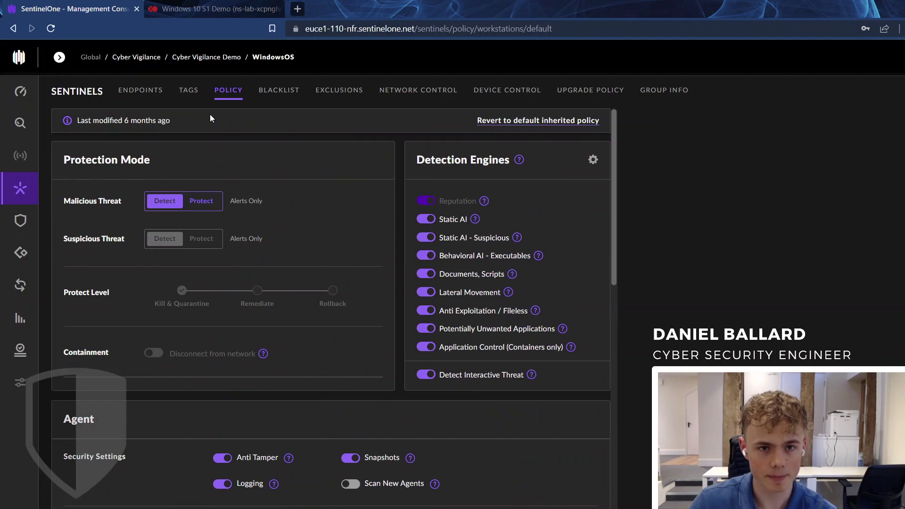
# Switch to the Windows 10 S1 Demo VM, dismiss the SentinelOne agent window, and pass MalwareBazaar's robot check.
pyautogui.click(198, 8)
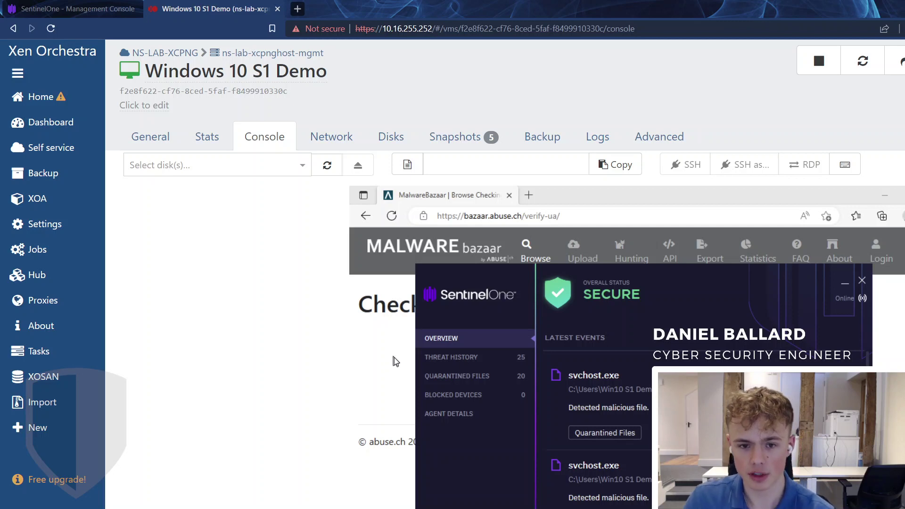
pyautogui.click(396, 391)
pyautogui.click(570, 397)
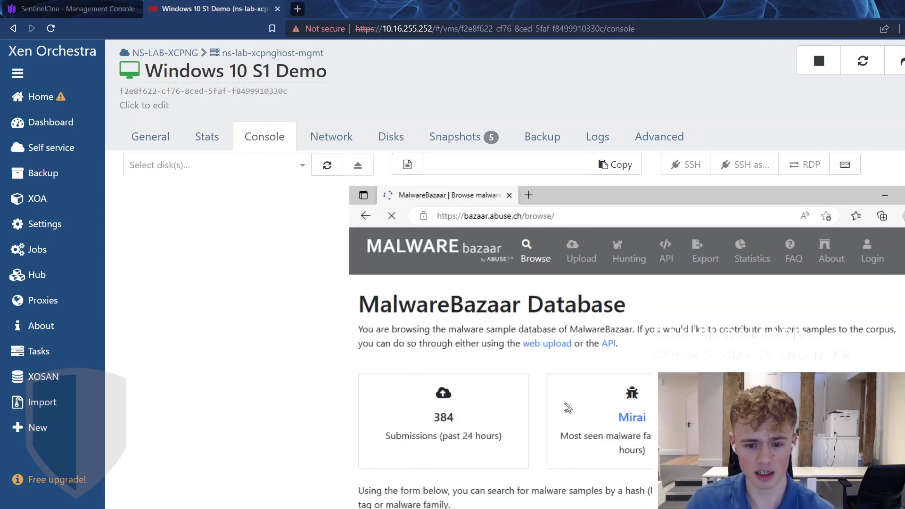
pyautogui.scroll(-4, 556, 410)
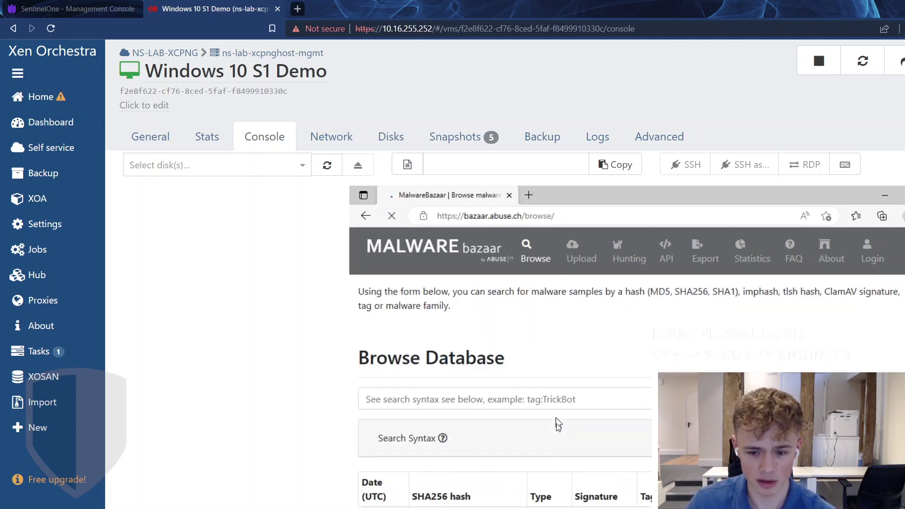
pyautogui.scroll(-5, 556, 419)
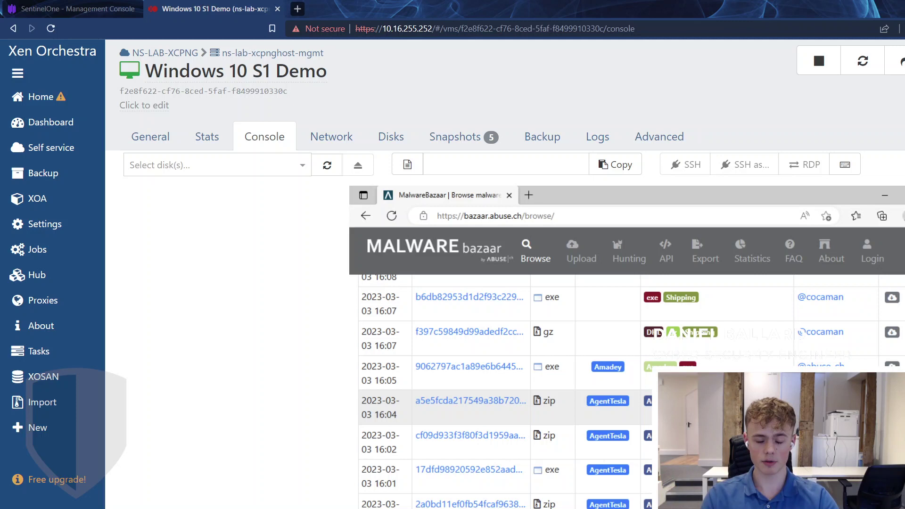
# Scroll the Browse Database table to the recent RedLineStealer exe samples.
pyautogui.scroll(-5, 518, 391)
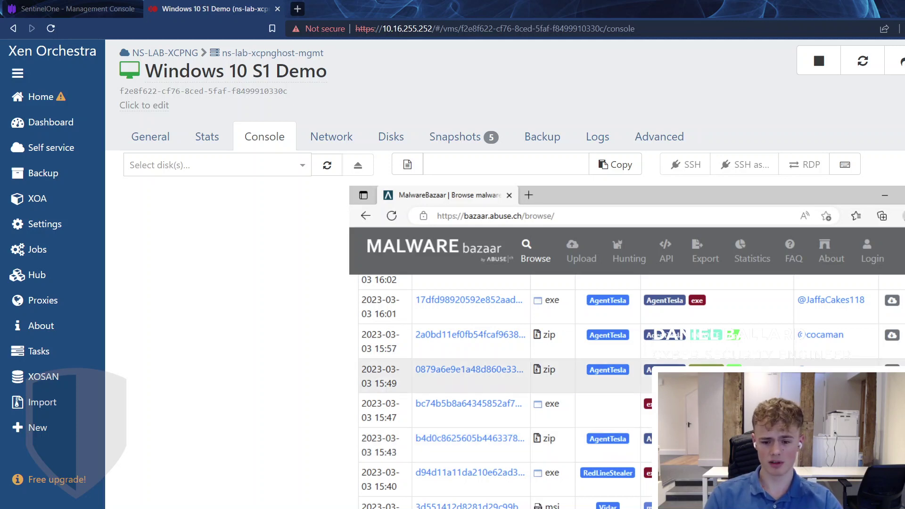
pyautogui.scroll(-3, 471, 387)
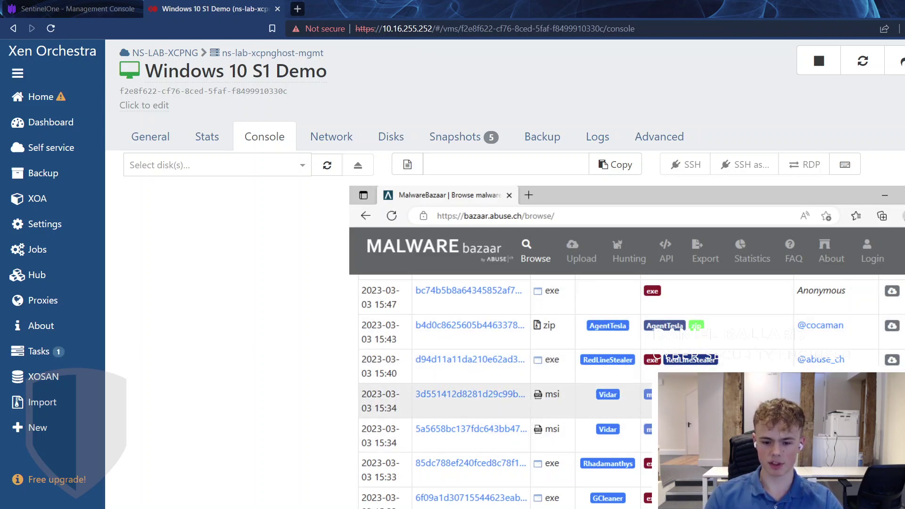
pyautogui.scroll(8, 504, 391)
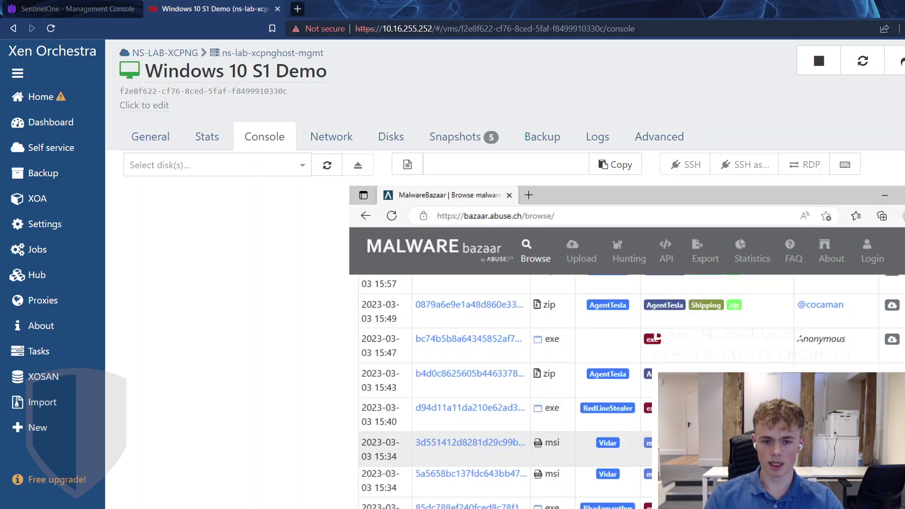
pyautogui.scroll(3, 505, 377)
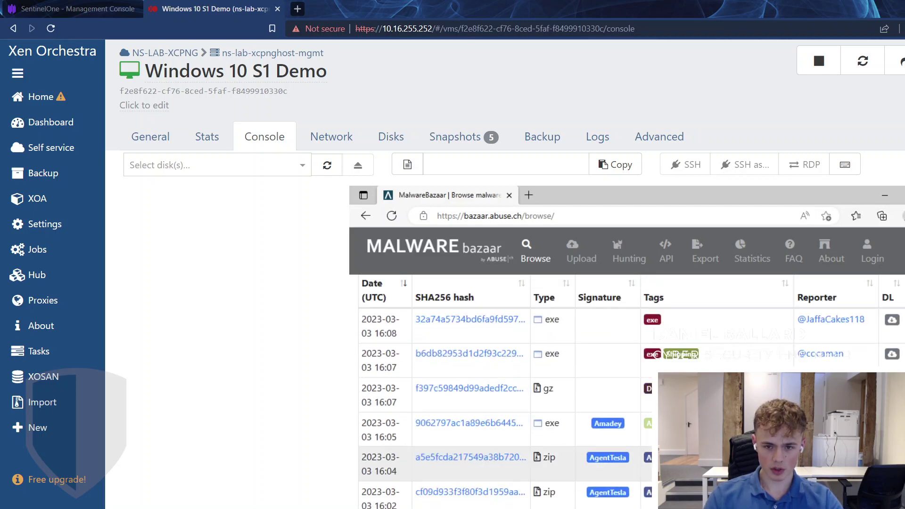
pyautogui.scroll(-10, 504, 377)
pyautogui.scroll(-5, 504, 391)
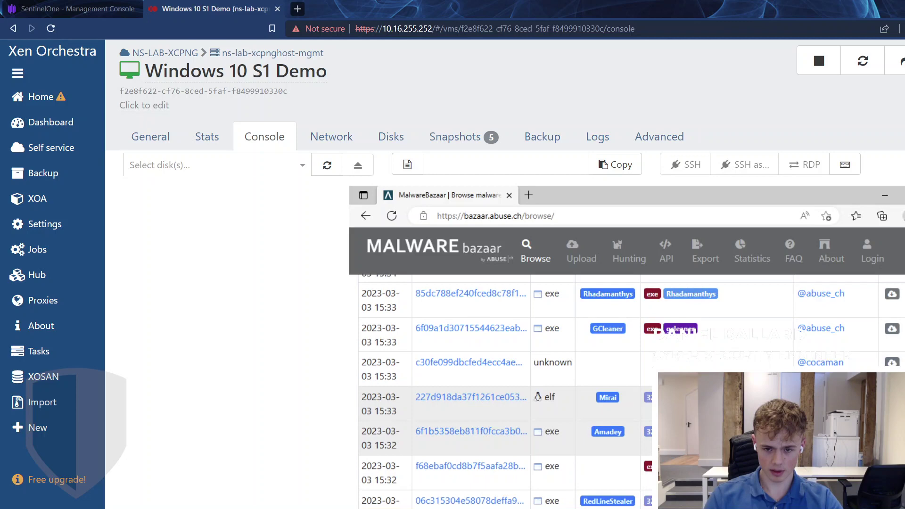
pyautogui.scroll(-3, 504, 391)
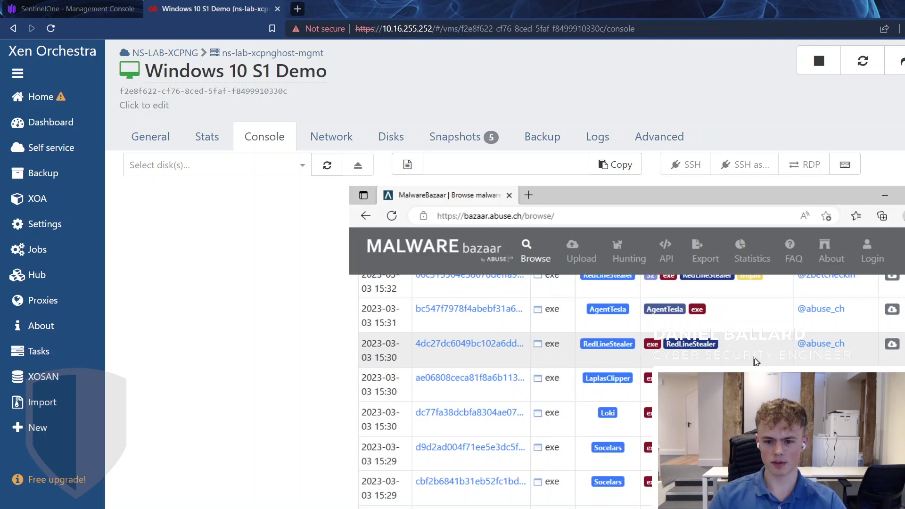
pyautogui.scroll(1, 754, 362)
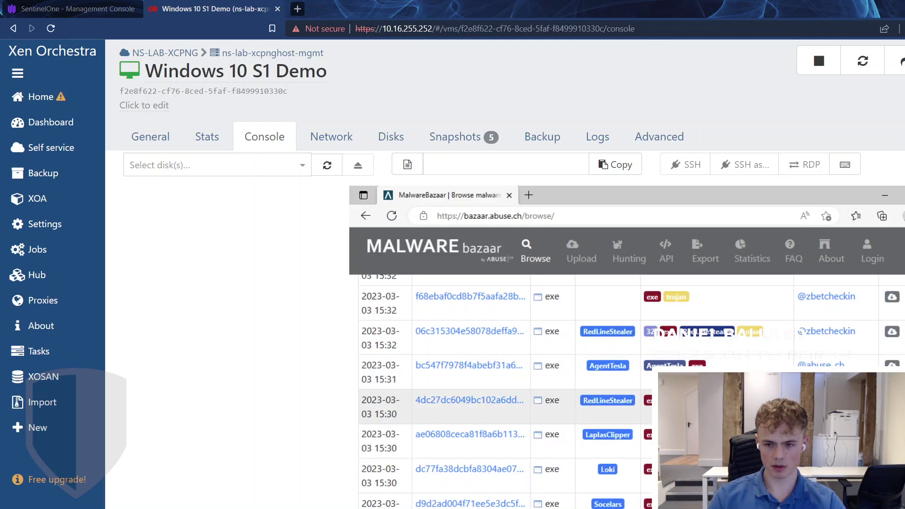
# Download the RedLineStealer sample zip and launch 7-Zip File Manager from Windows search.
pyautogui.click(469, 400)
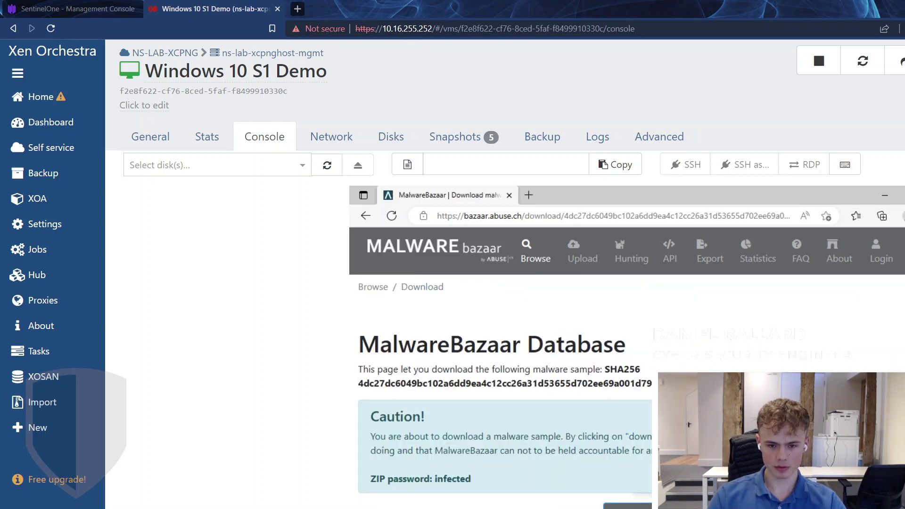
pyautogui.click(627, 505)
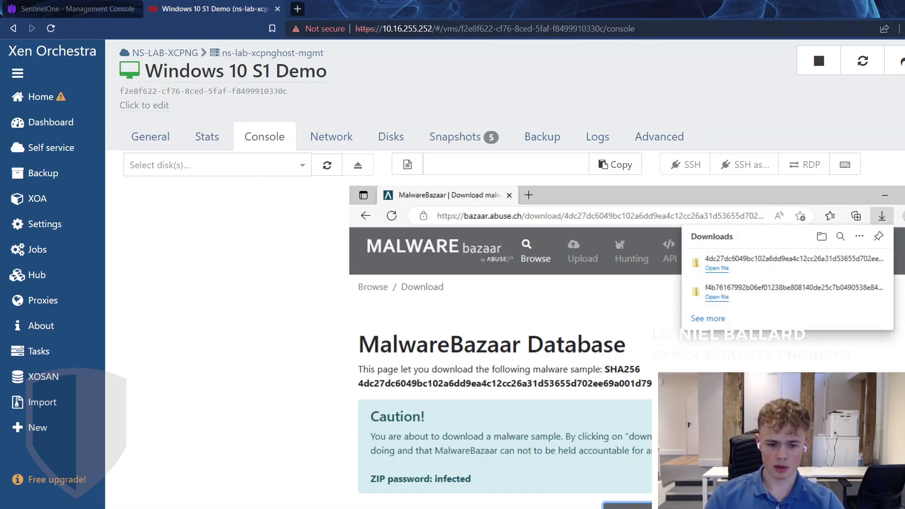
pyautogui.press('super')
pyautogui.write('7zi')
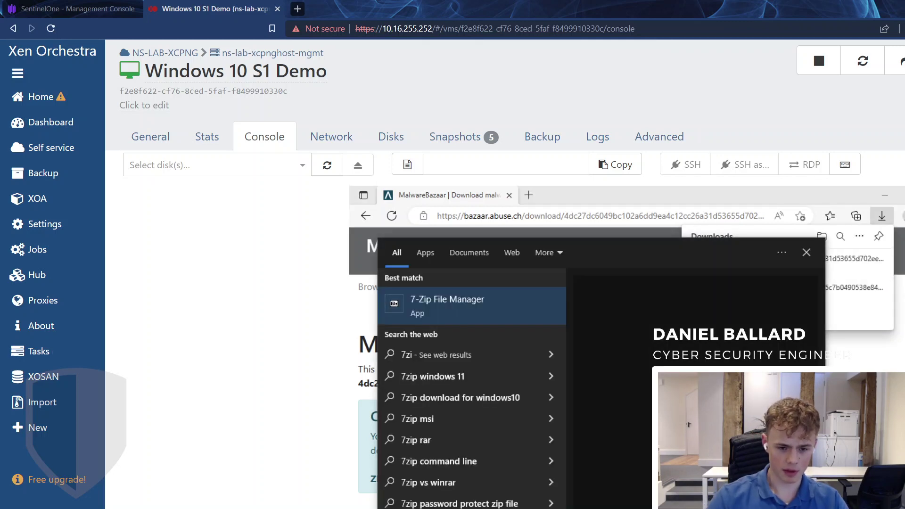
pyautogui.write('p')
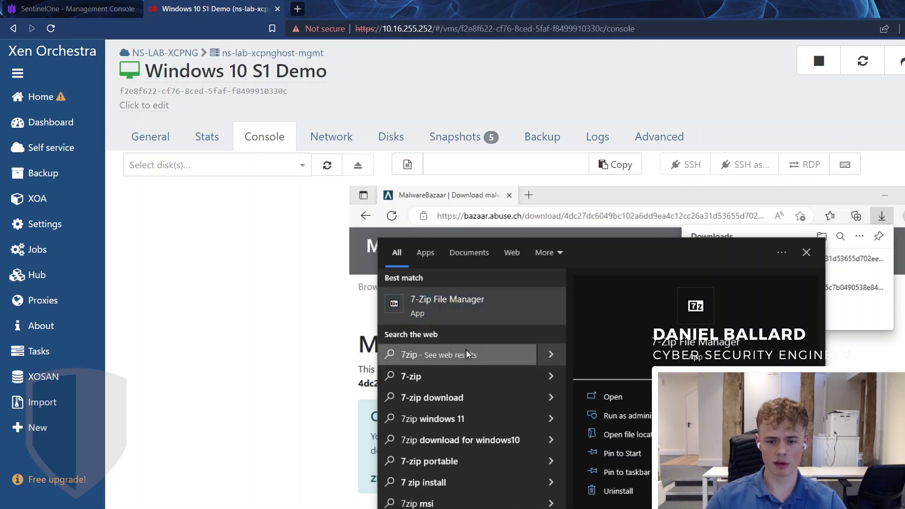
pyautogui.click(473, 313)
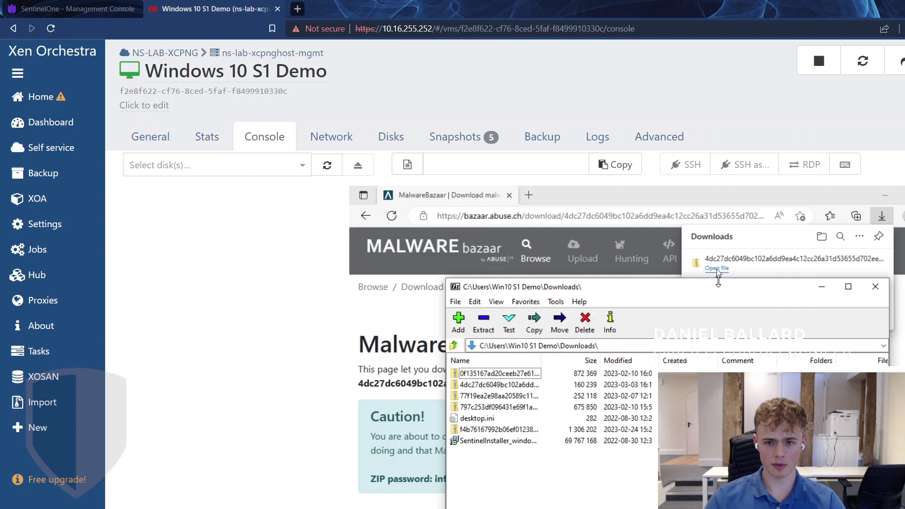
# Open the sample's zip in 7-Zip and drag the sample file onto the VM desktop.
pyautogui.doubleClick(478, 385)
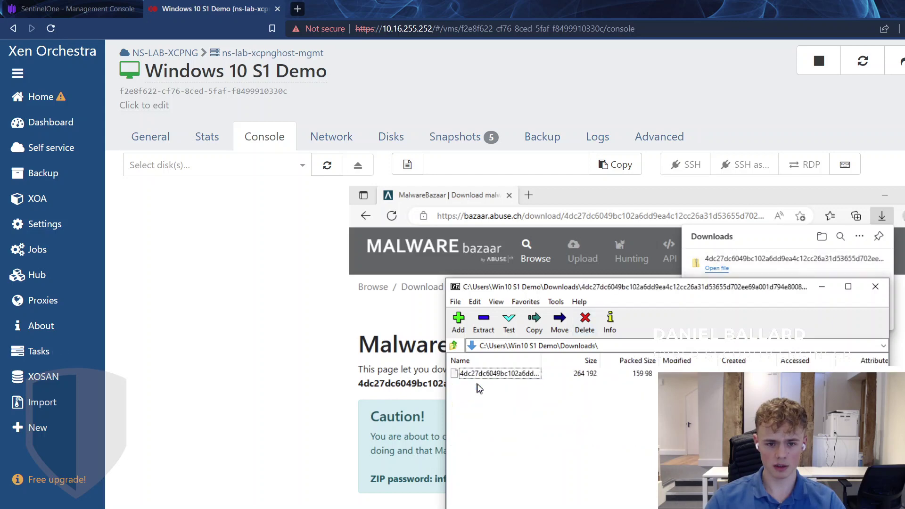
pyautogui.click(885, 198)
pyautogui.click(885, 198)
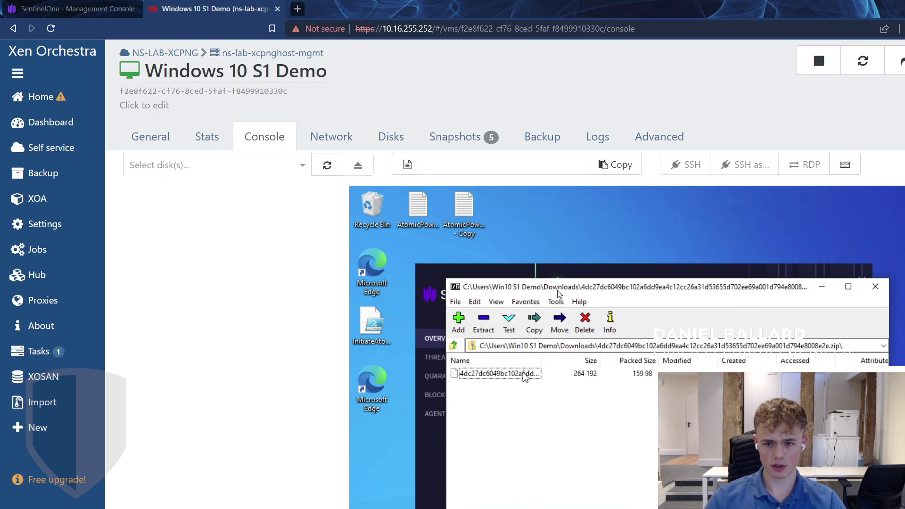
pyautogui.click(507, 372)
pyautogui.click(572, 439)
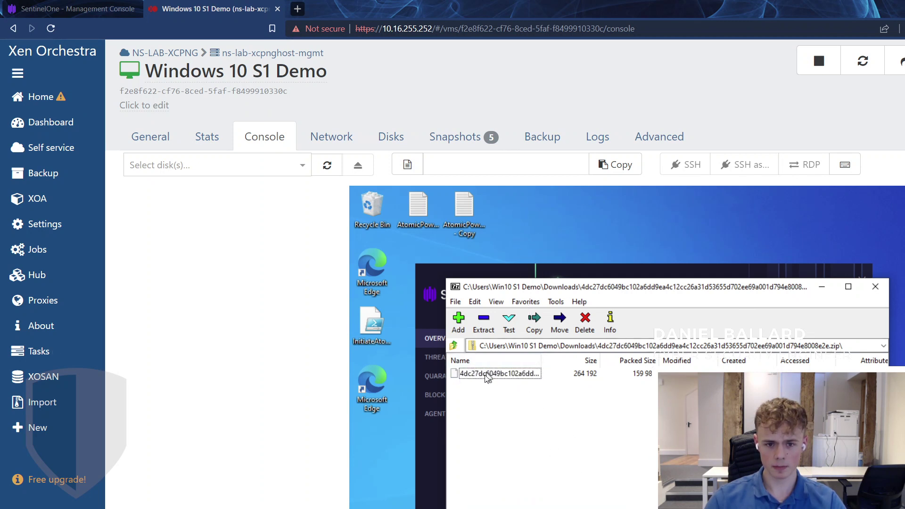
pyautogui.moveTo(488, 377); pyautogui.dragTo(513, 209)
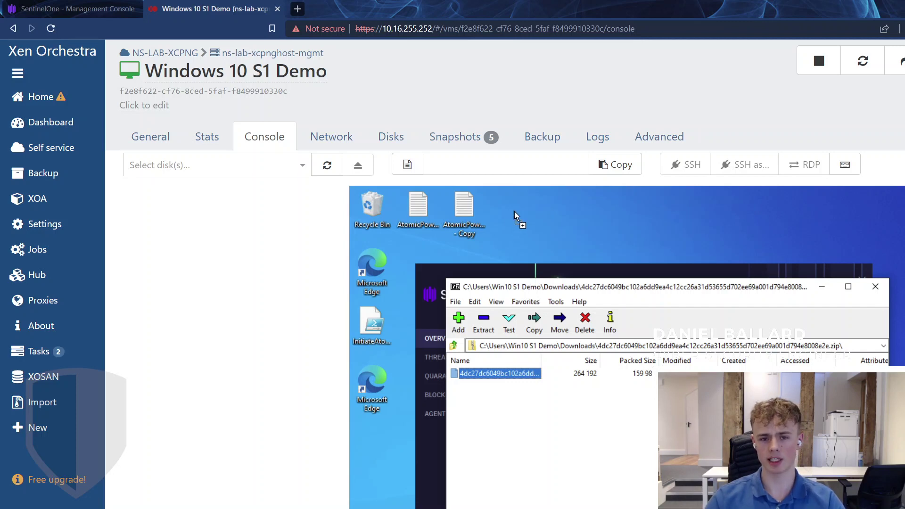
pyautogui.moveTo(513, 211); pyautogui.dragTo(512, 212)
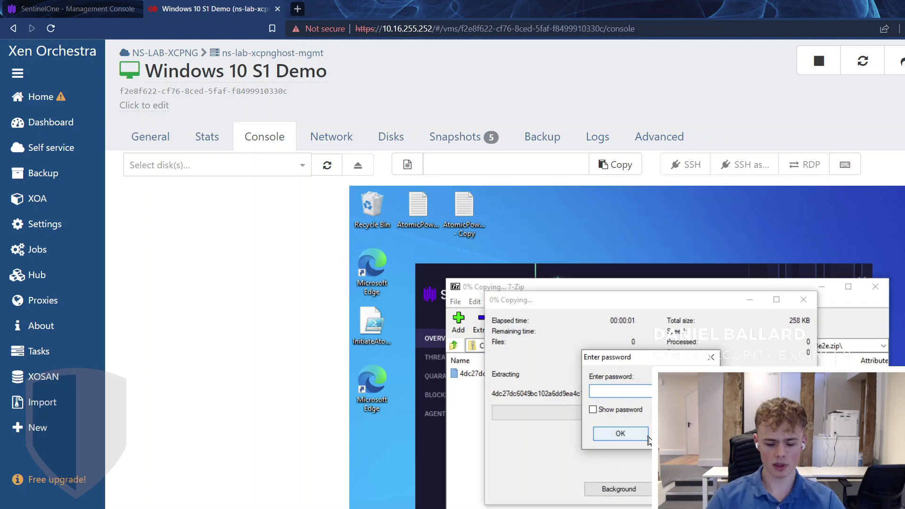
# Enter the archive password to extract it, then bring up the agent window showing INFECTED.
pyautogui.write('infected')
pyautogui.press('Return')
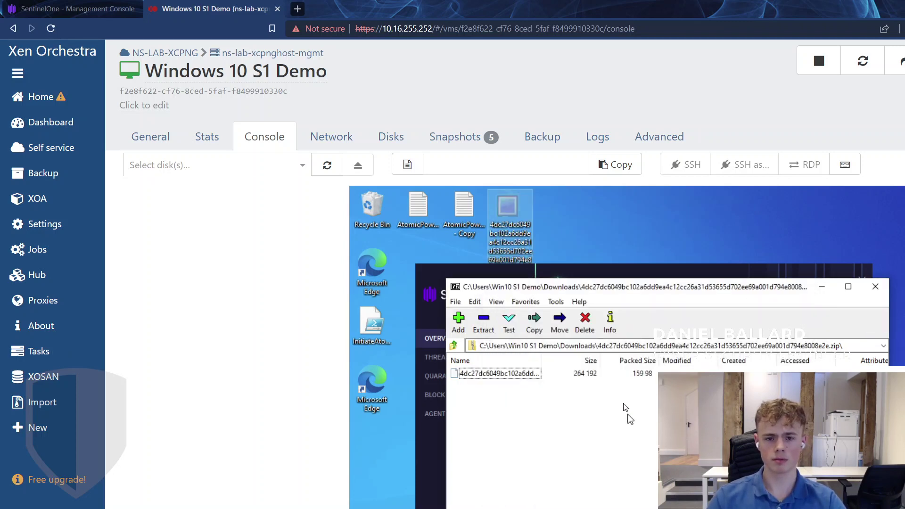
pyautogui.moveTo(595, 272); pyautogui.dragTo(600, 304)
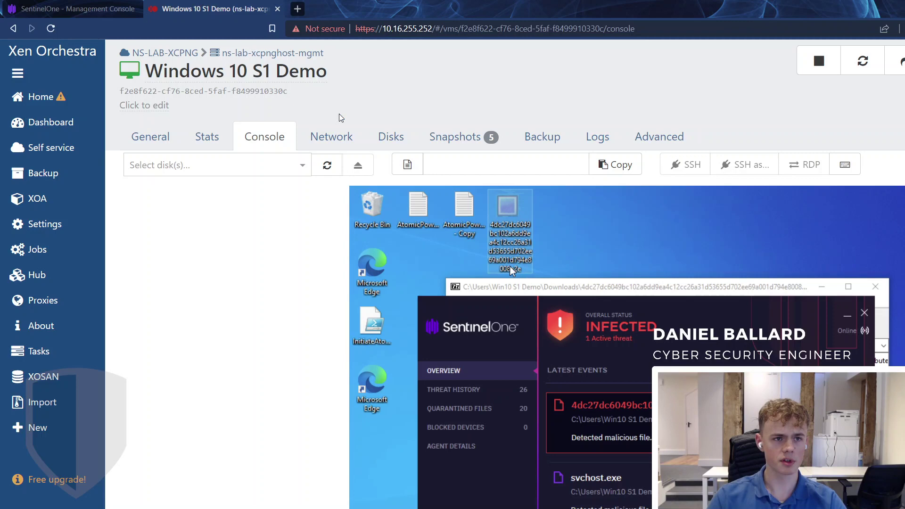
# Open Incidents in the SentinelOne console and expand the detected sample's threat row.
pyautogui.click(76, 9)
pyautogui.click(75, 222)
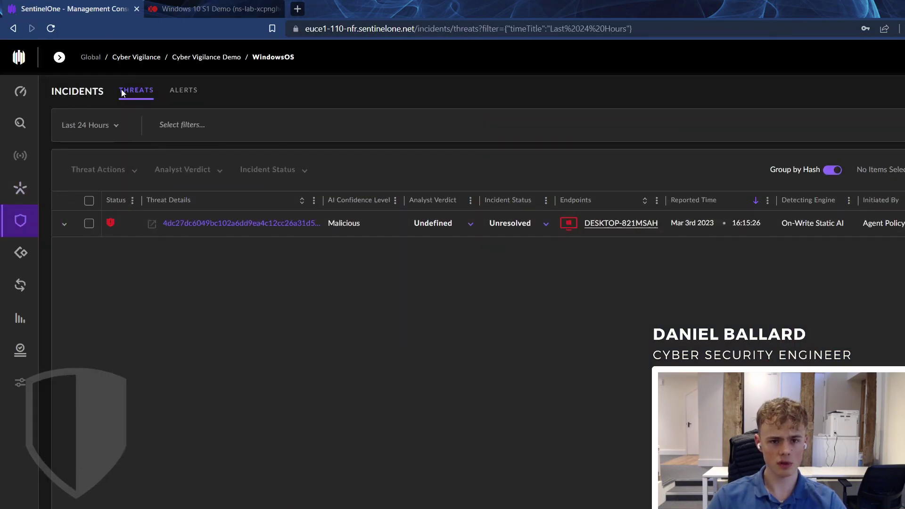
pyautogui.click(837, 225)
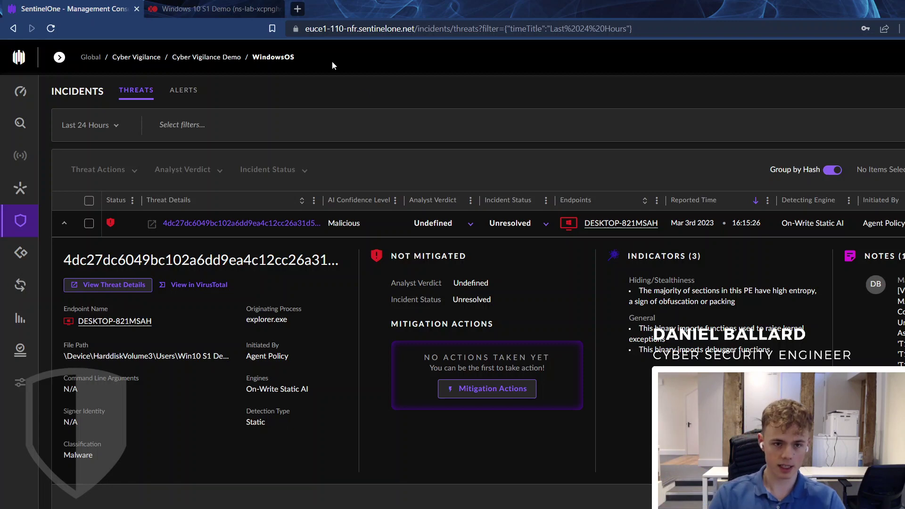
# Open the sample's threat details and review its three threat indicators.
pyautogui.click(103, 285)
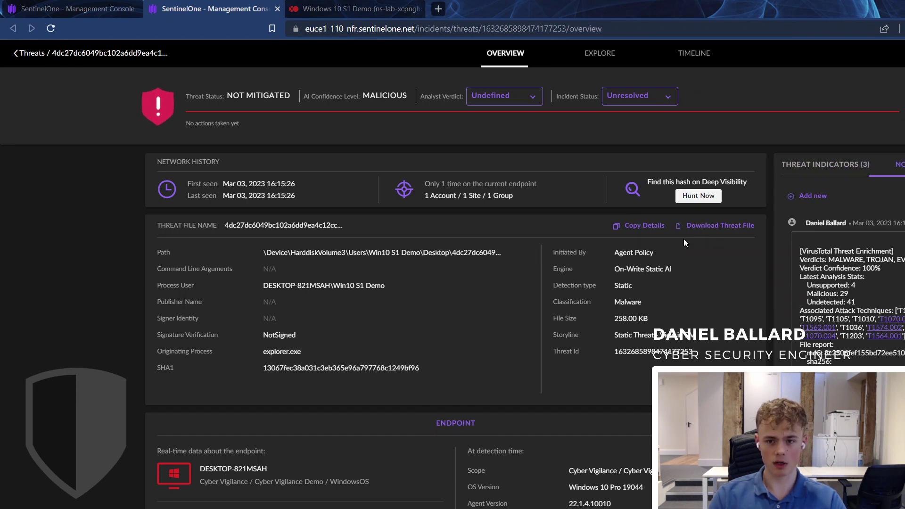
pyautogui.click(828, 171)
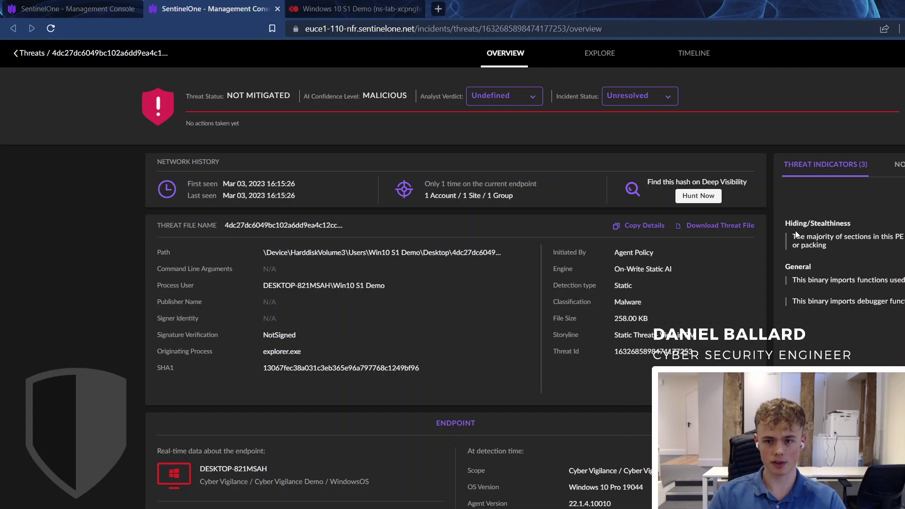
pyautogui.moveTo(796, 235)
pyautogui.mouseDown()
pyautogui.moveTo(853, 254)
pyautogui.moveTo(852, 240)
pyautogui.moveTo(792, 237)
pyautogui.mouseUp()
pyautogui.click(857, 256)
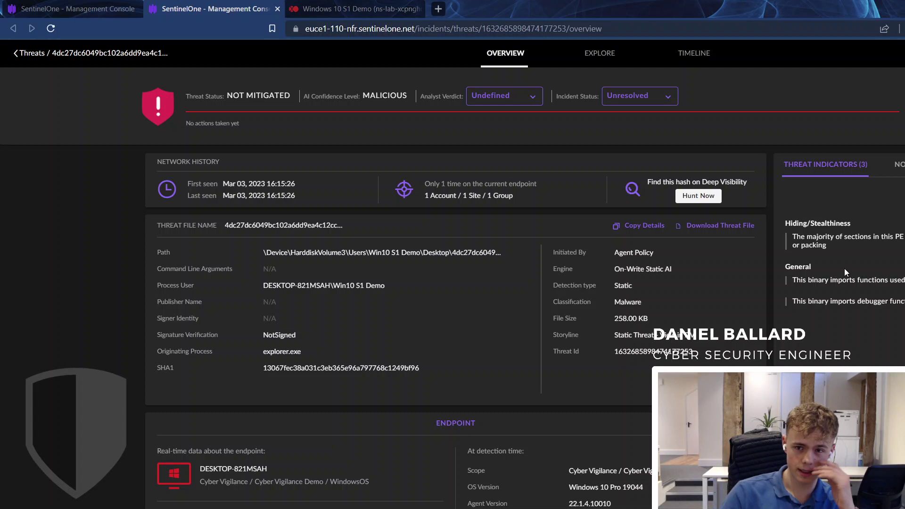
pyautogui.moveTo(840, 280); pyautogui.dragTo(904, 281)
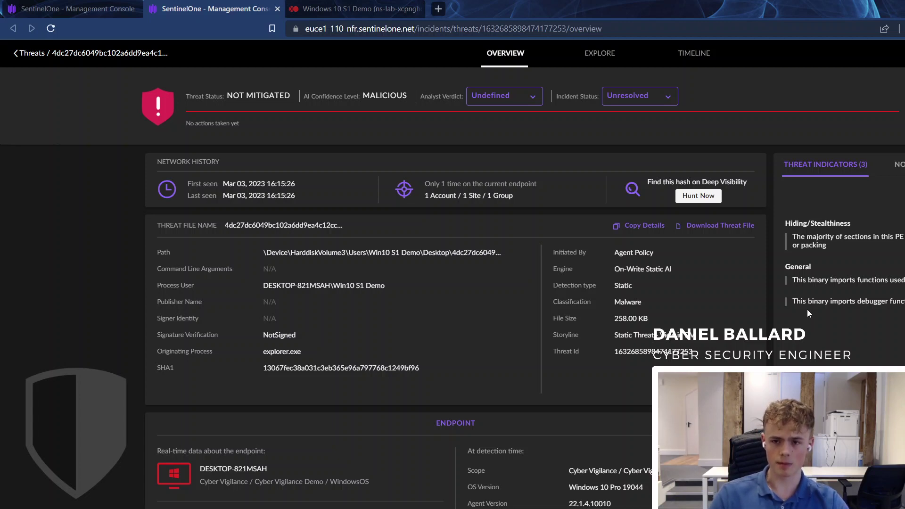
pyautogui.moveTo(801, 301); pyautogui.dragTo(904, 302)
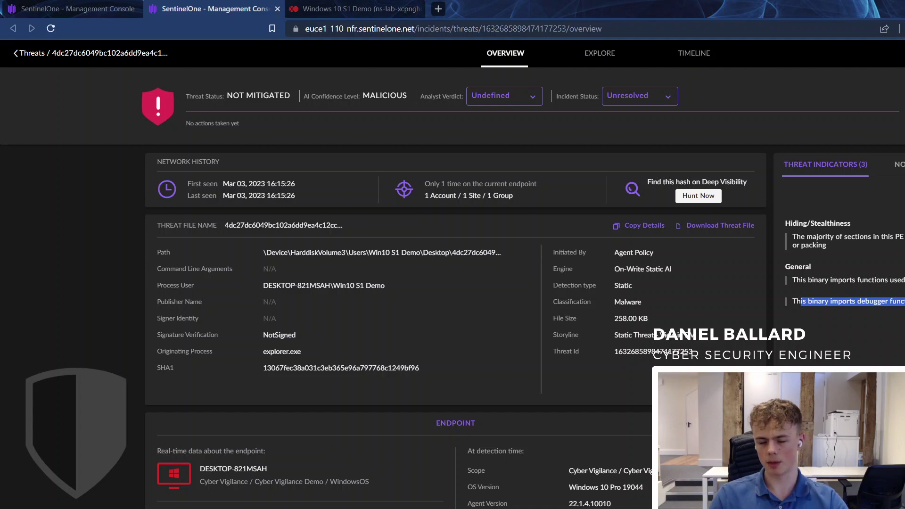
pyautogui.click(599, 342)
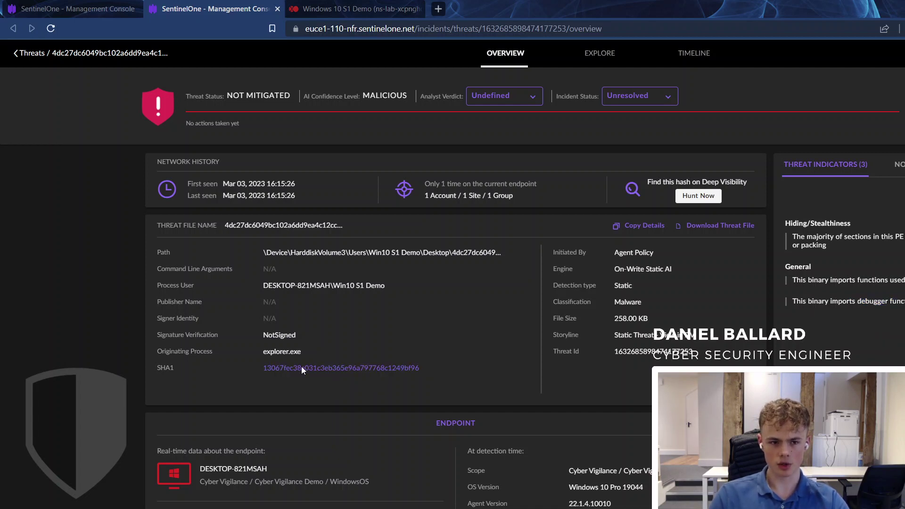
# Copy the sample's SHA1 hash and go to the Sentinels endpoints page.
pyautogui.moveTo(429, 378); pyautogui.dragTo(244, 376)
pyautogui.hotkey('ctrl', 'c')
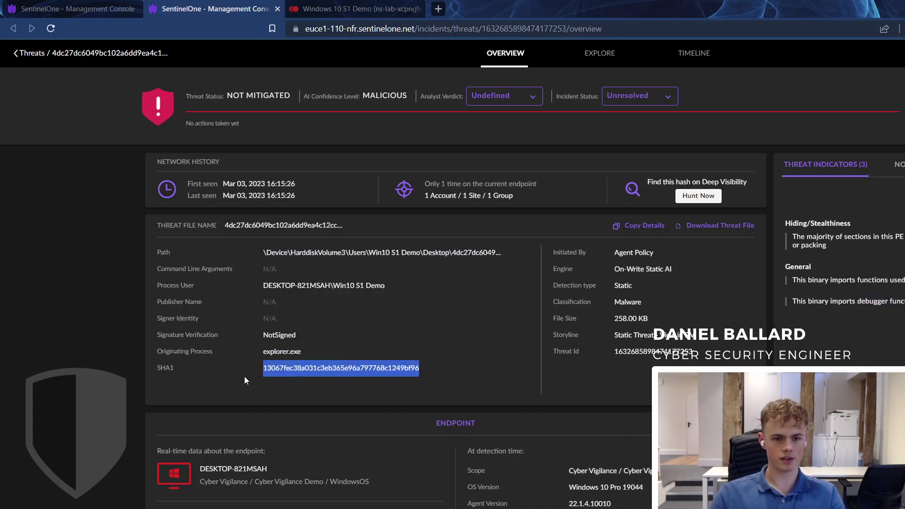
pyautogui.hotkey('ctrl', 'shift', 'Tab')
pyautogui.moveTo(10, 262)
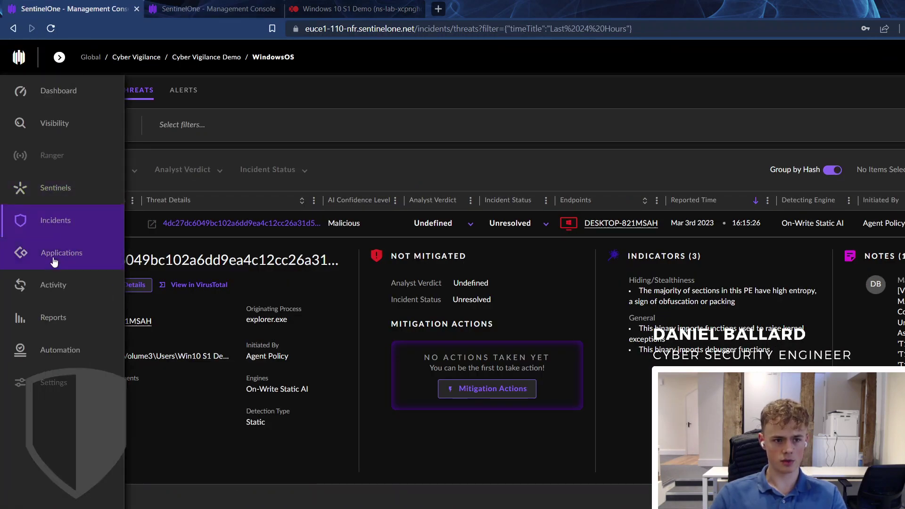
pyautogui.click(48, 187)
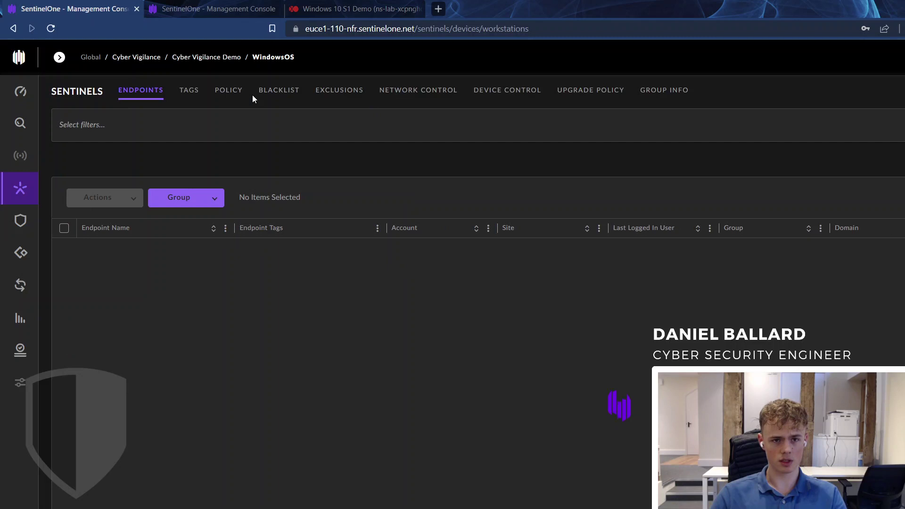
# Search the hash Blacklist for the pasted SHA1 using the Free text search filter.
pyautogui.click(278, 92)
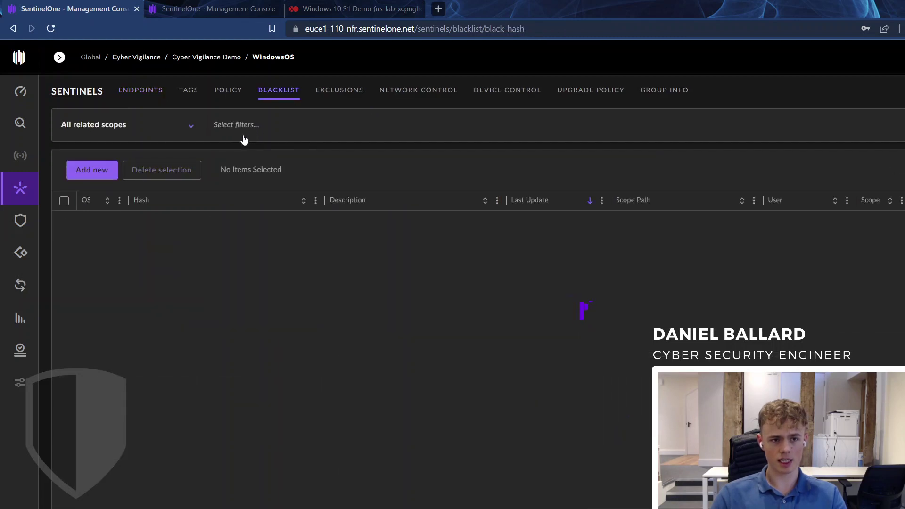
pyautogui.click(242, 137)
pyautogui.click(127, 201)
pyautogui.hotkey('ctrl', 'v')
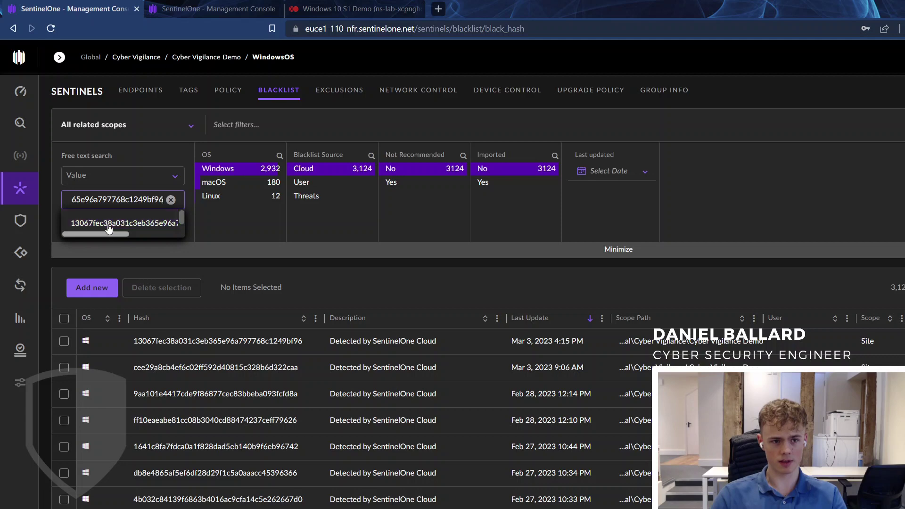
pyautogui.moveTo(71, 199); pyautogui.dragTo(161, 218)
pyautogui.click(161, 220)
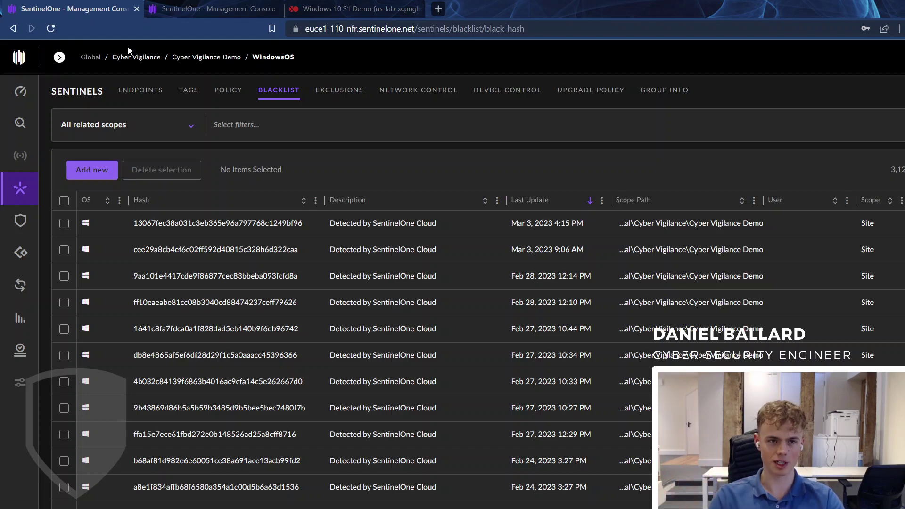
# Go back to Incidents, read the expanded threat's VirusTotal note, then check the VM's agent.
pyautogui.click(133, 96)
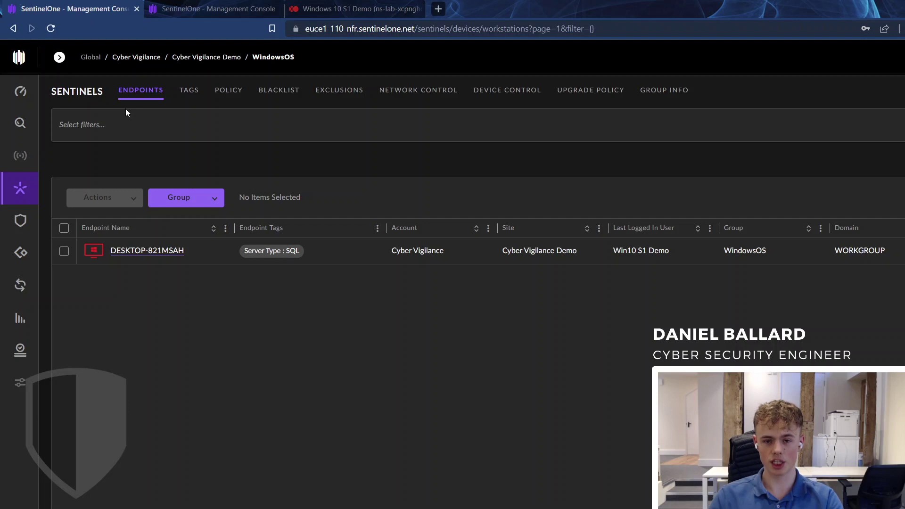
pyautogui.click(19, 233)
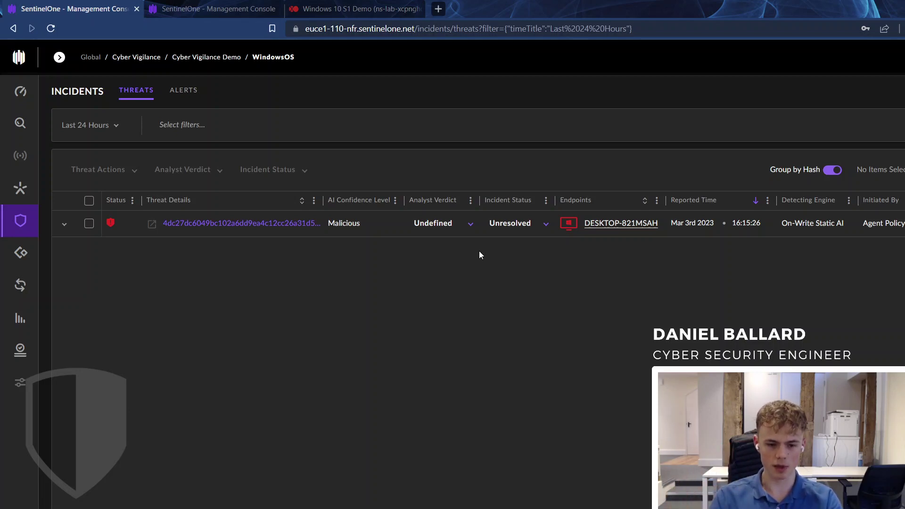
pyautogui.click(347, 229)
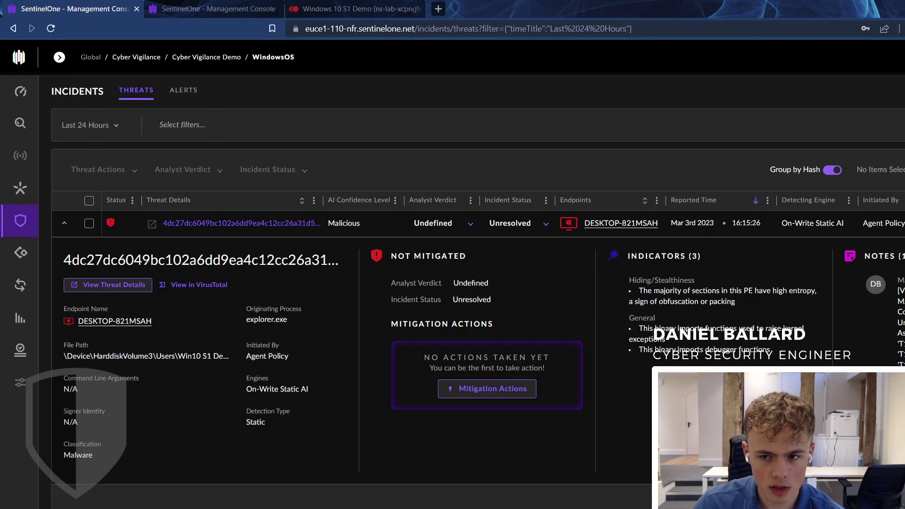
pyautogui.moveTo(898, 280); pyautogui.dragTo(903, 365)
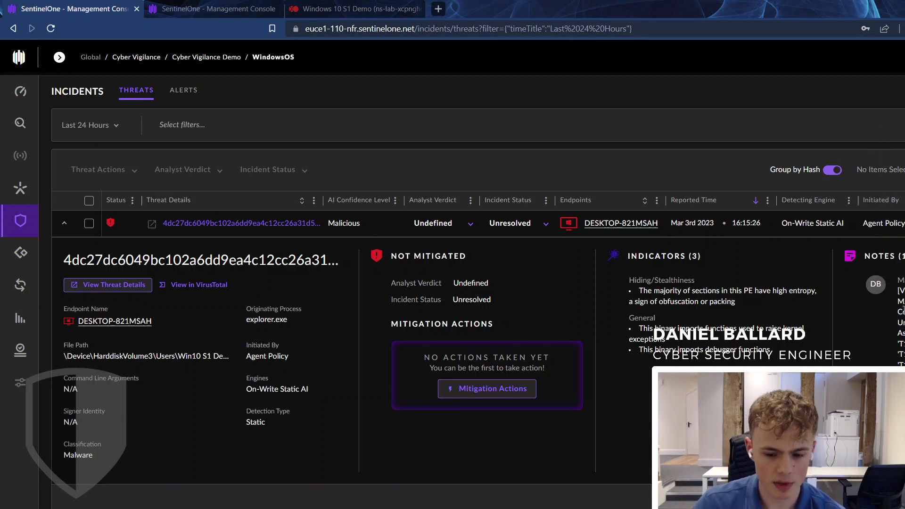
pyautogui.moveTo(899, 287); pyautogui.dragTo(903, 365)
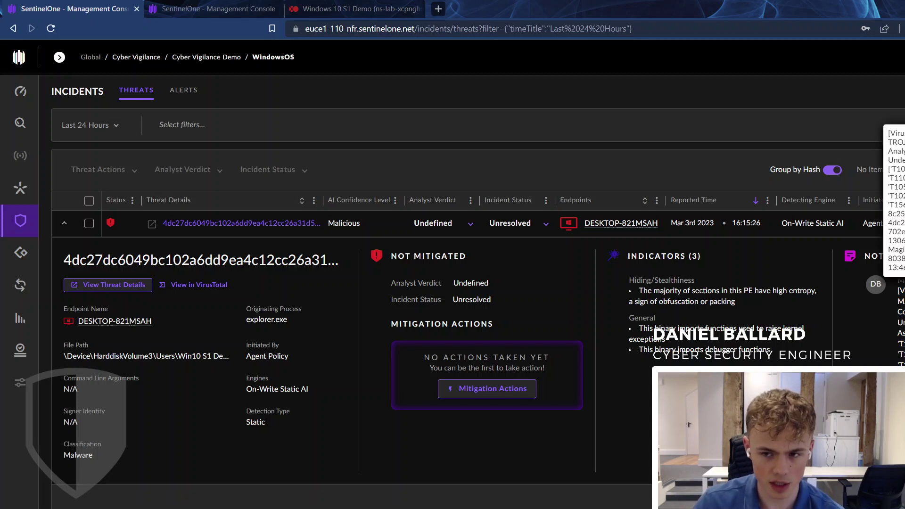
pyautogui.click(330, 8)
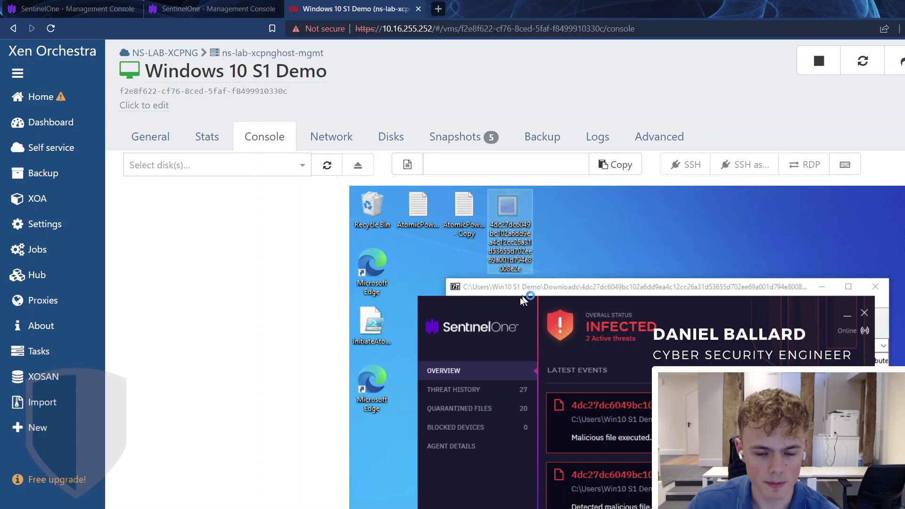
pyautogui.click(75, 8)
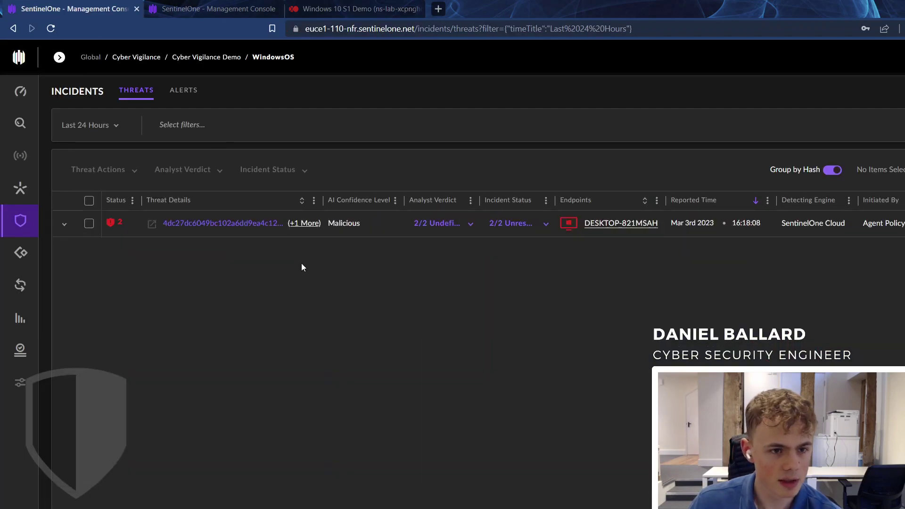
pyautogui.click(833, 170)
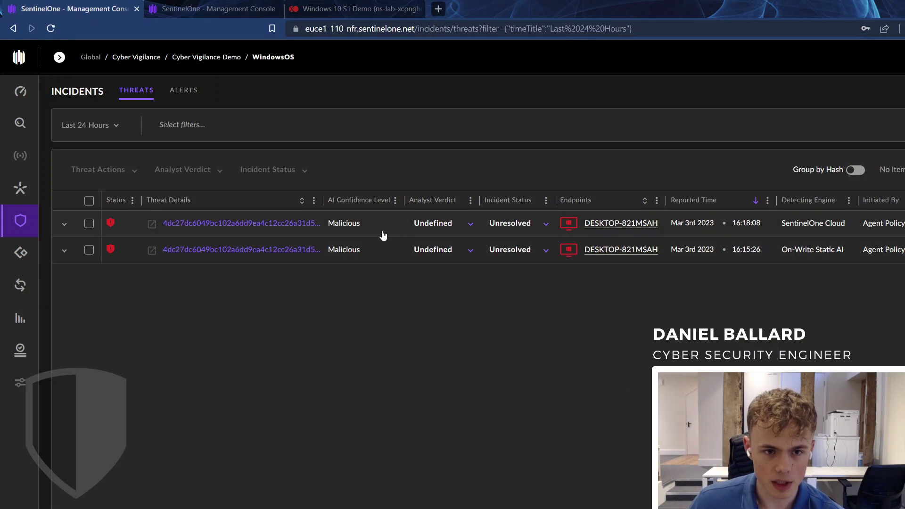
pyautogui.click(377, 231)
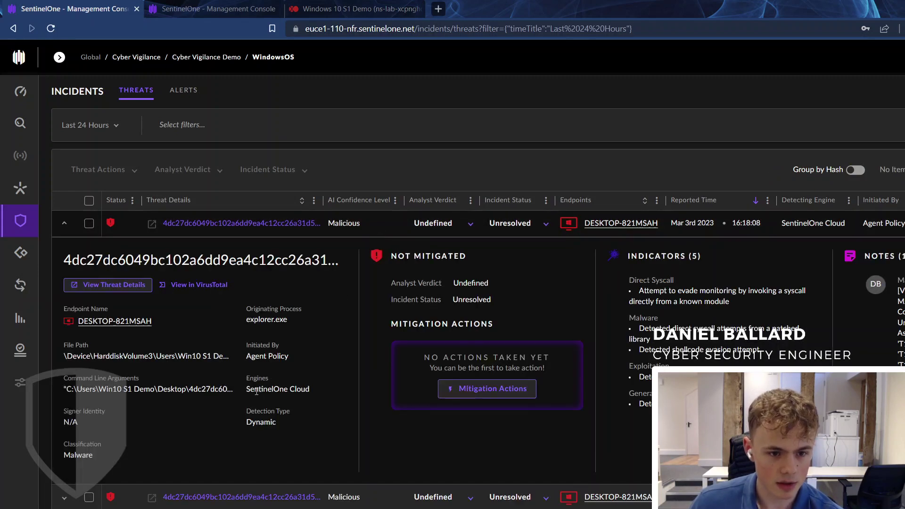
pyautogui.moveTo(240, 390); pyautogui.dragTo(327, 386)
pyautogui.click(327, 387)
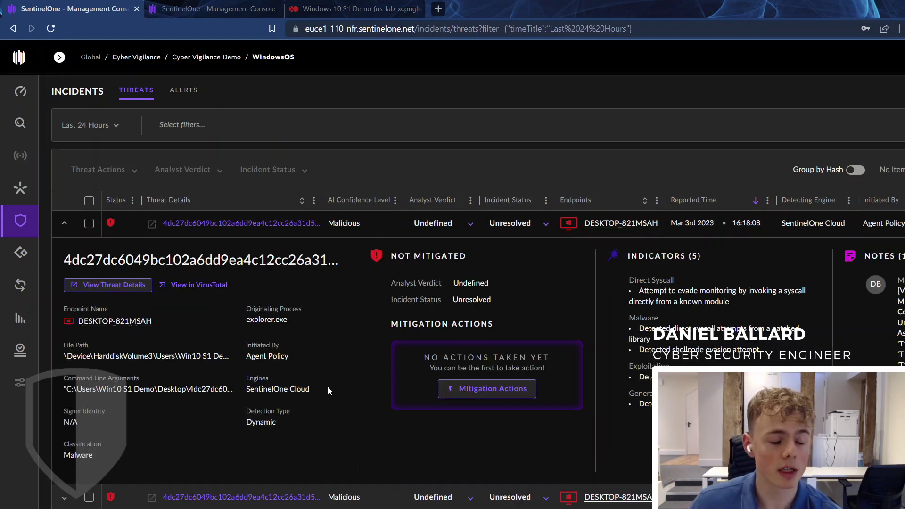
pyautogui.click(349, 496)
pyautogui.scroll(-3, 325, 505)
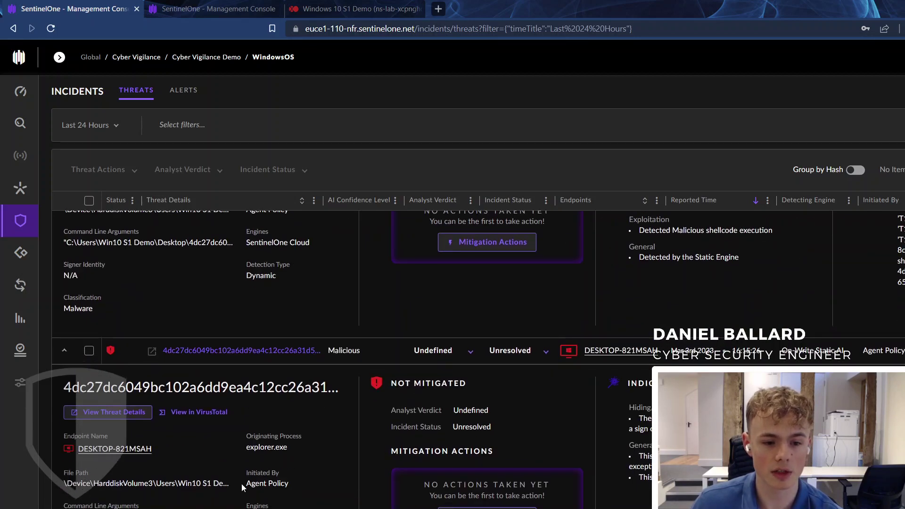
pyautogui.moveTo(241, 483); pyautogui.dragTo(268, 507)
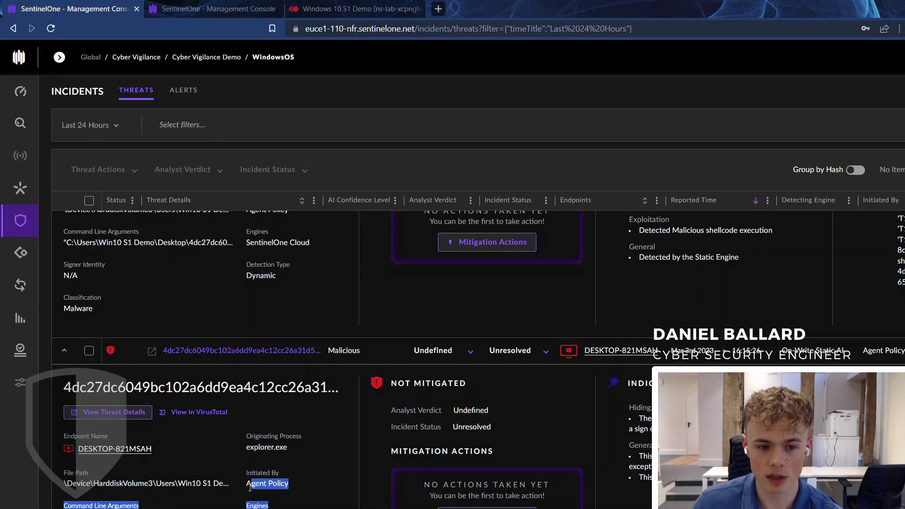
pyautogui.click(249, 487)
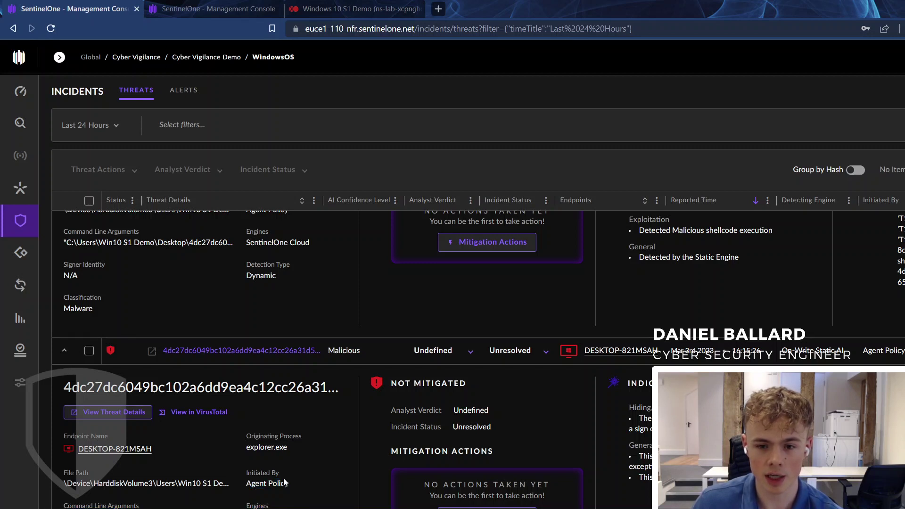
pyautogui.moveTo(285, 482); pyautogui.dragTo(247, 485)
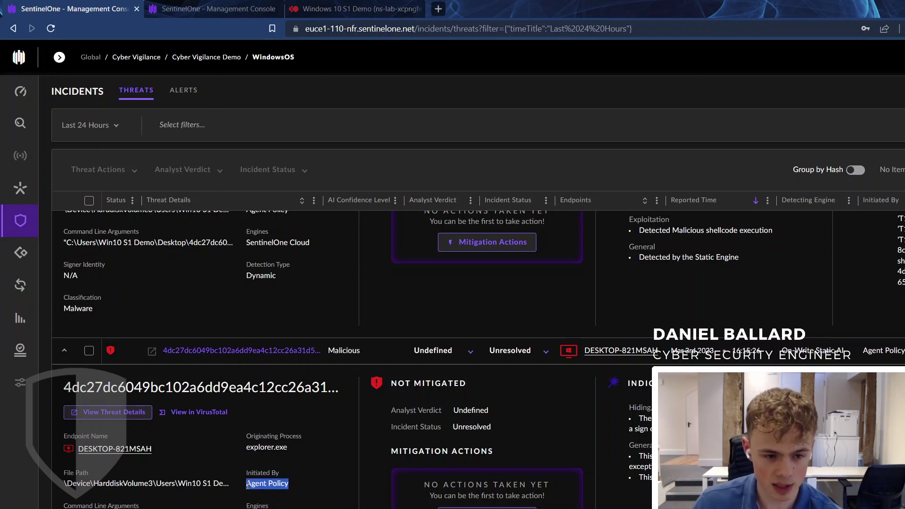
pyautogui.click(309, 488)
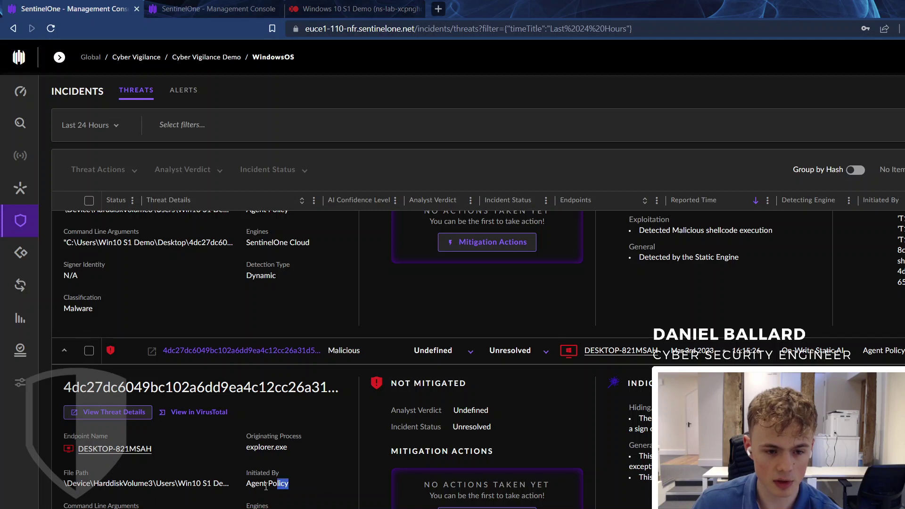
pyautogui.moveTo(266, 486); pyautogui.dragTo(246, 486)
pyautogui.click(243, 479)
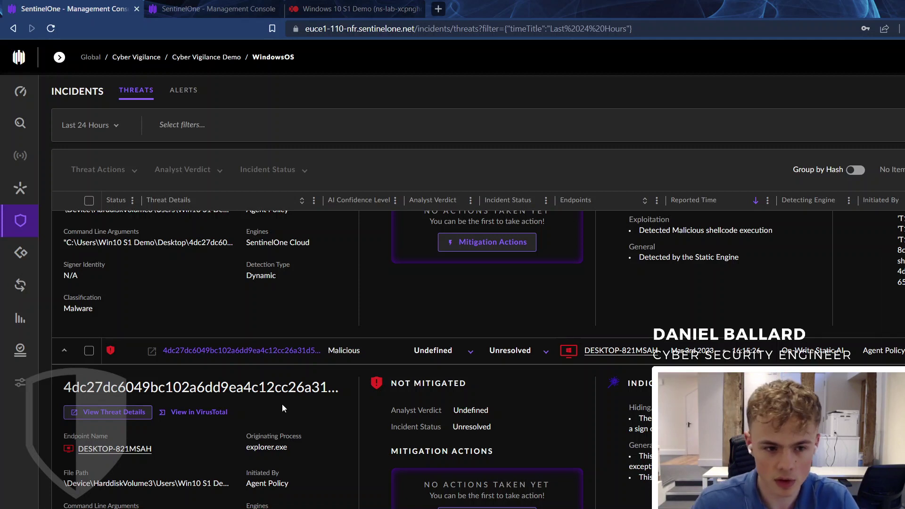
# Open the sample's VirusTotal report and review its 29/70 detection results.
pyautogui.click(210, 411)
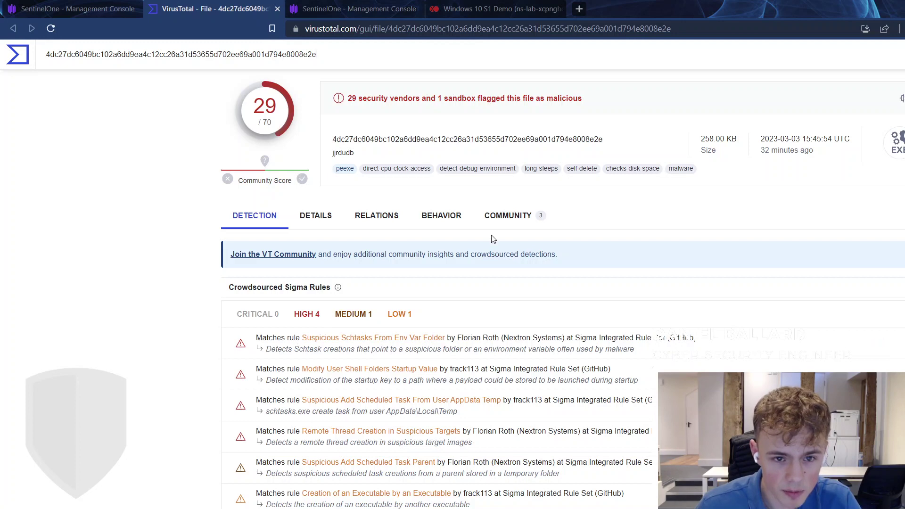
pyautogui.scroll(-15, 455, 230)
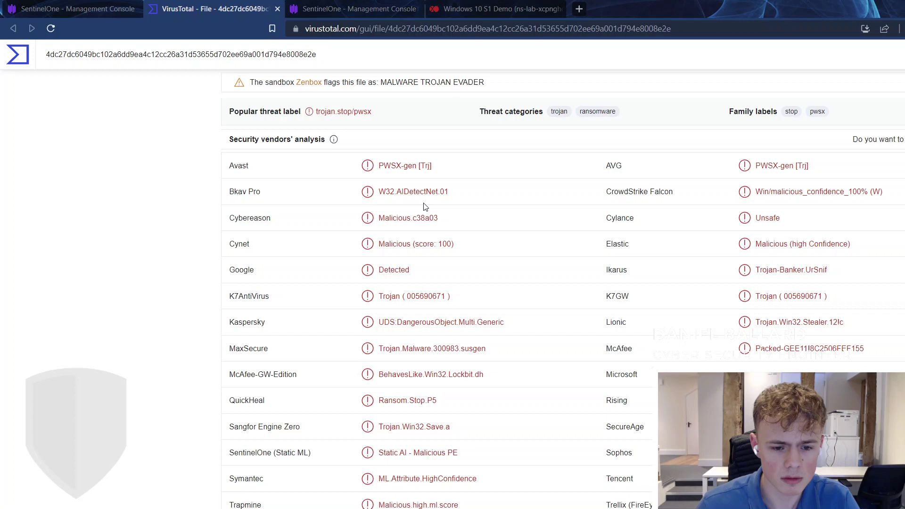
pyautogui.scroll(-10, 427, 208)
pyautogui.scroll(15, 425, 220)
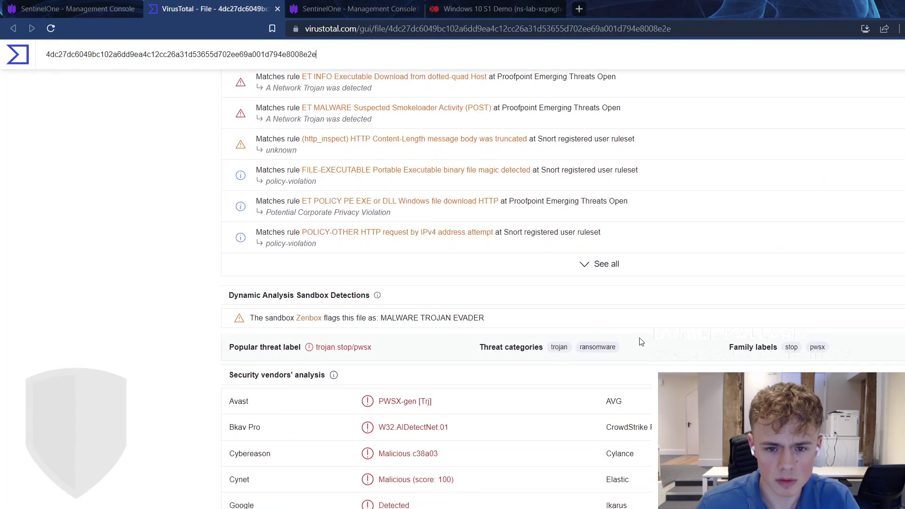
pyautogui.scroll(3, 490, 377)
pyautogui.scroll(5, 490, 378)
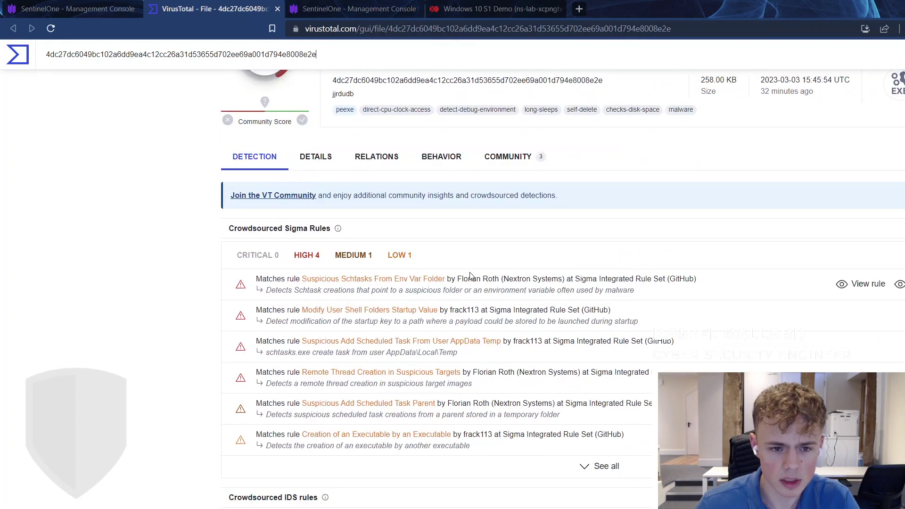
# Expand the joesecurity Joe Sandbox comment on the Community tab to show its hosts and report links.
pyautogui.click(510, 157)
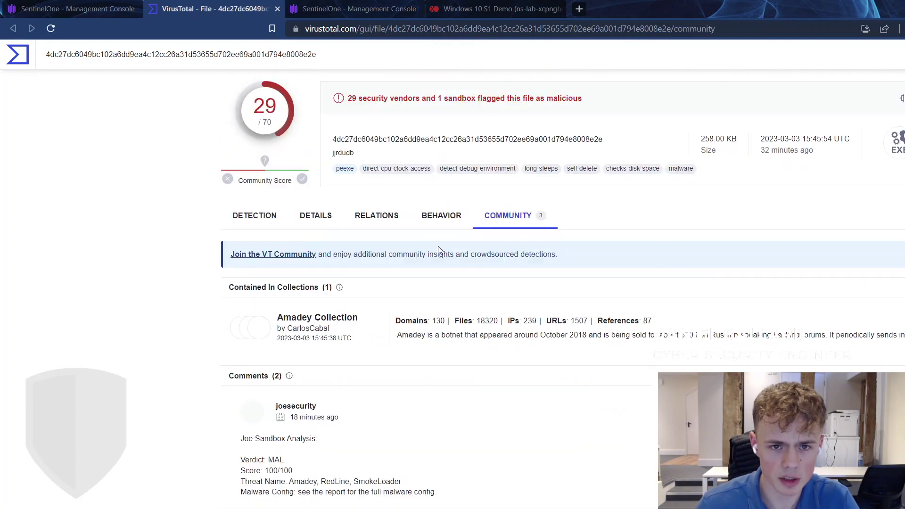
pyautogui.scroll(-5, 338, 436)
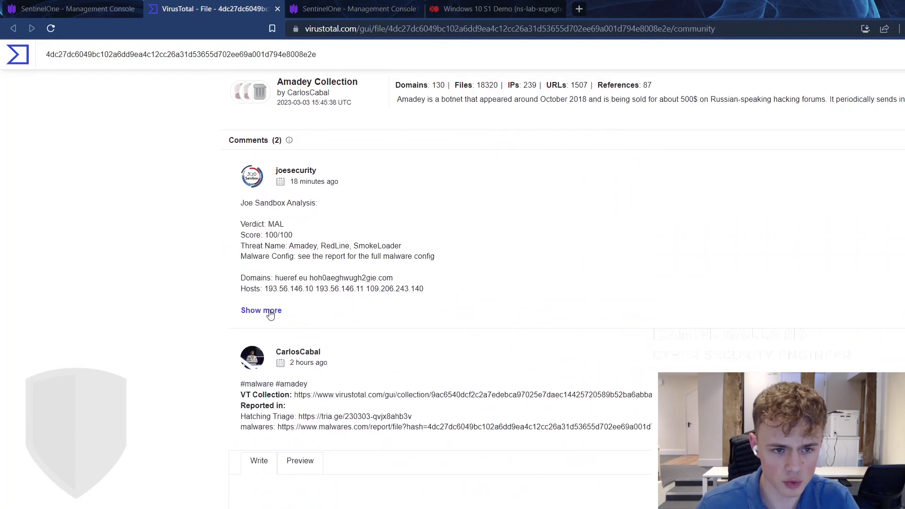
pyautogui.click(261, 310)
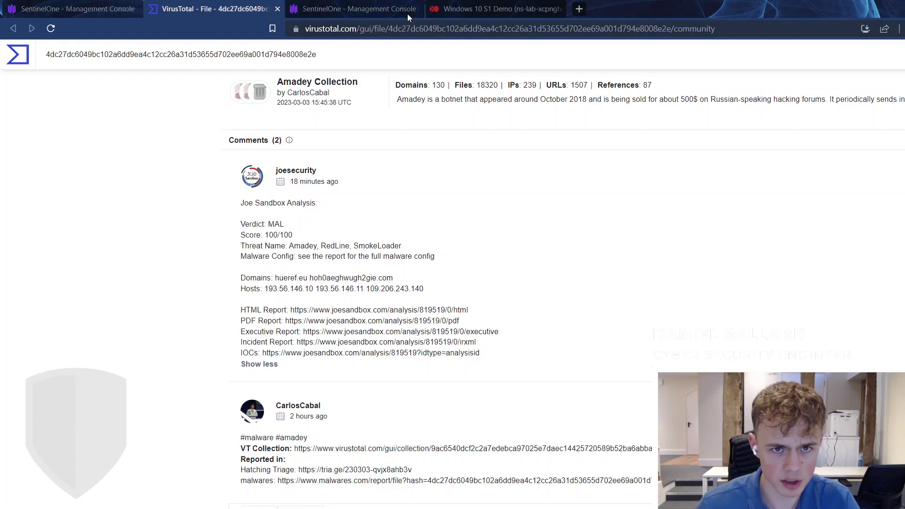
# In the Windows 10 S1 Demo VM, select the 4dc27dc… sample's SHA256 hash from its MalwareBazaar download page.
pyautogui.click(495, 9)
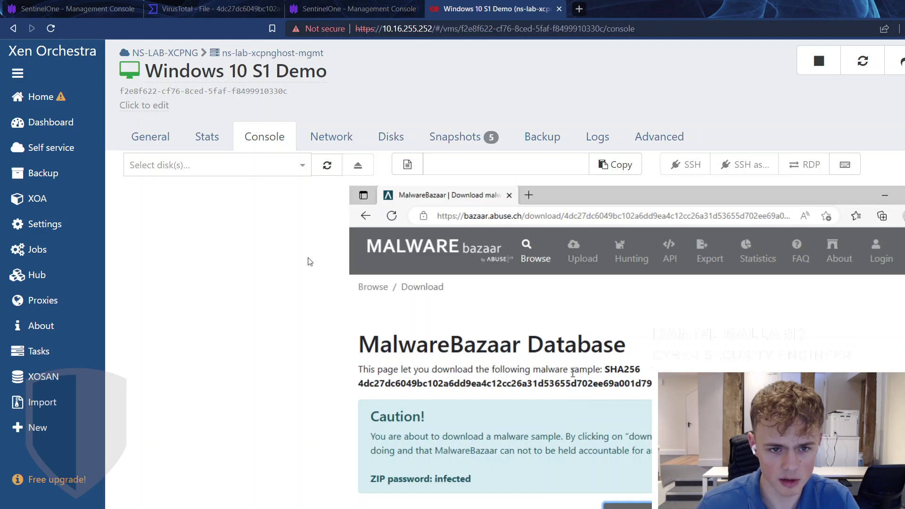
pyautogui.click(366, 215)
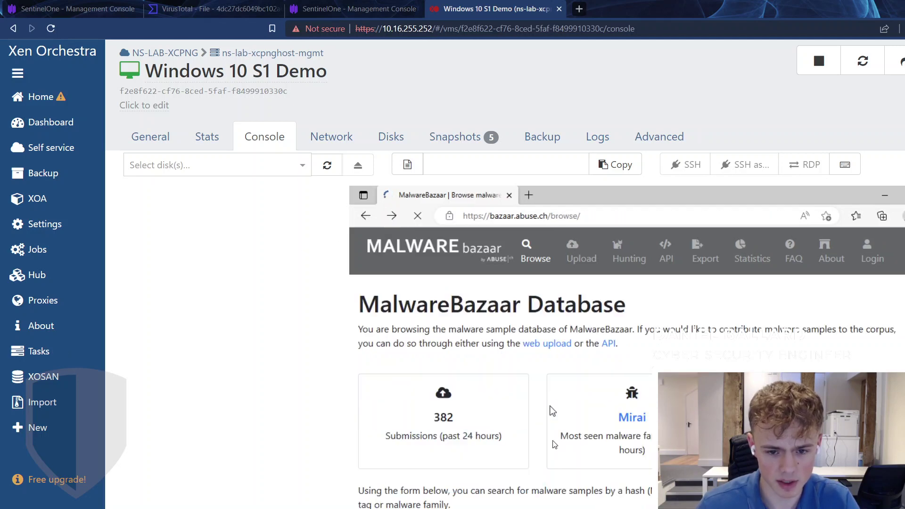
pyautogui.scroll(-4, 554, 445)
pyautogui.scroll(-6, 591, 472)
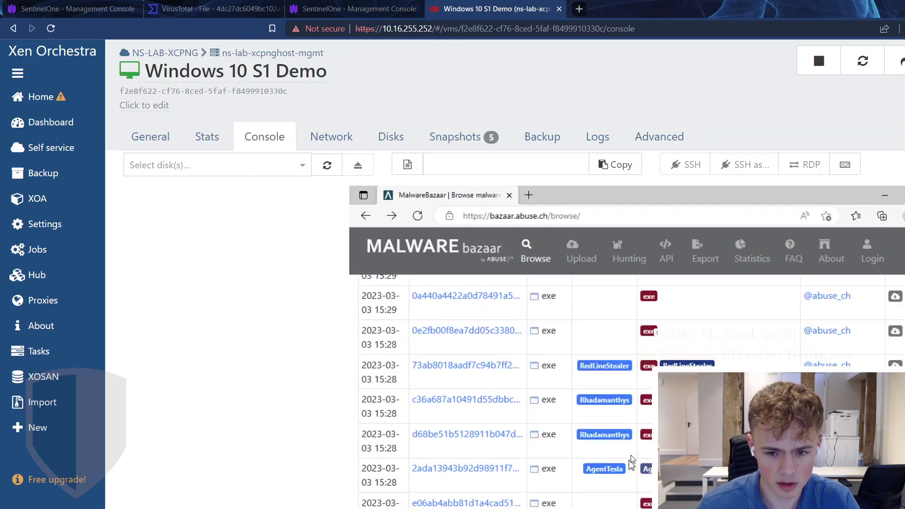
pyautogui.scroll(-10, 631, 457)
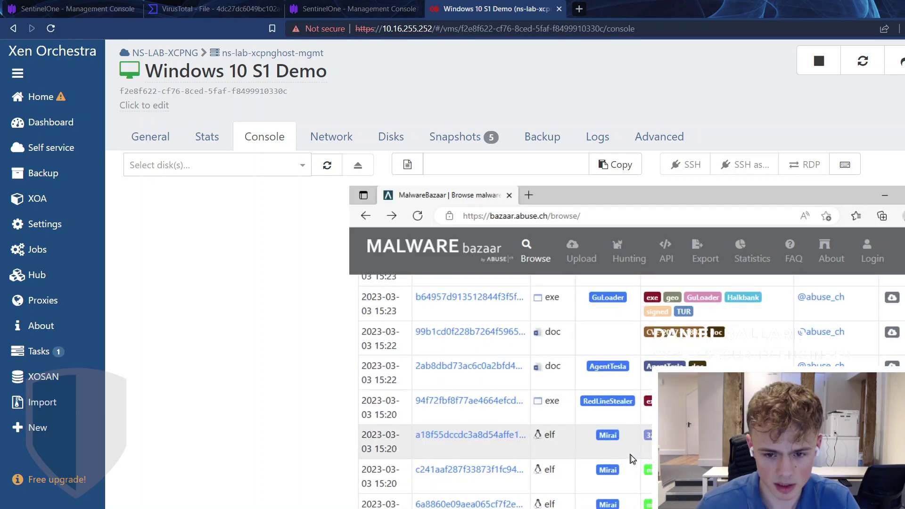
pyautogui.click(391, 215)
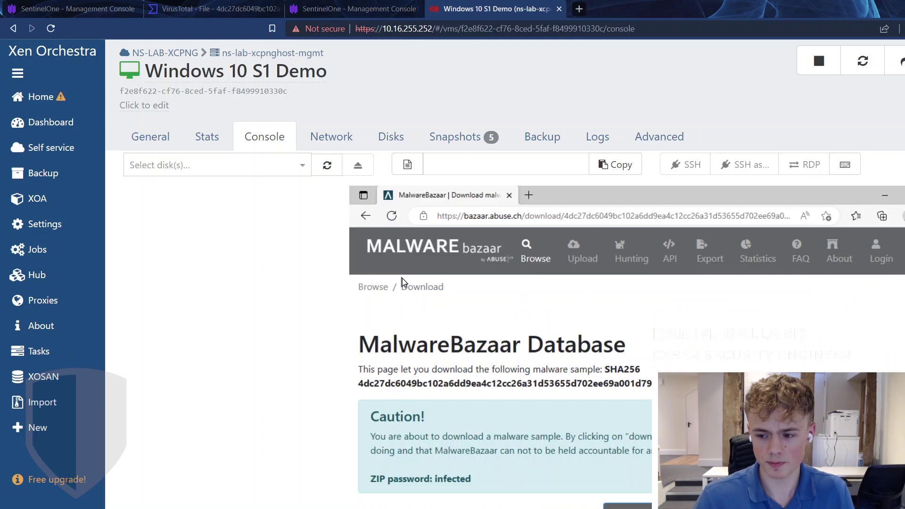
pyautogui.moveTo(651, 383); pyautogui.dragTo(351, 388)
pyautogui.hotkey('ctrl', 'c')
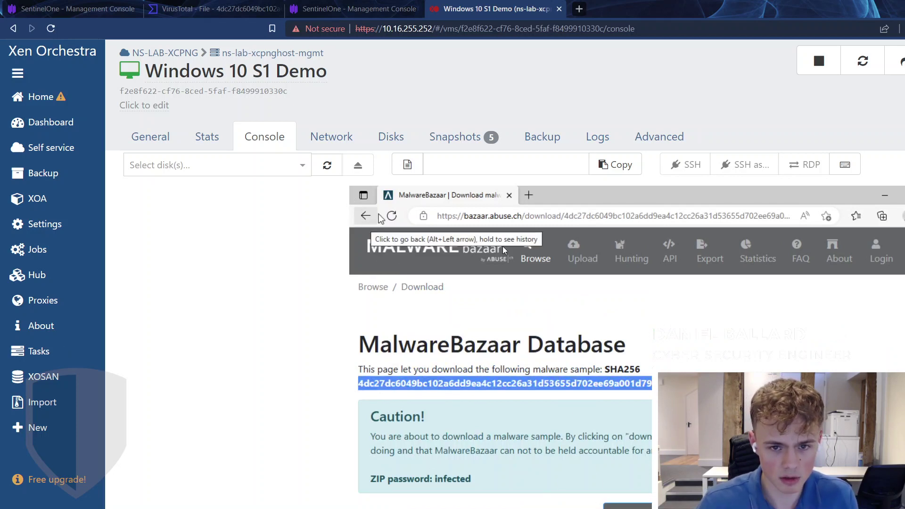
pyautogui.click(528, 262)
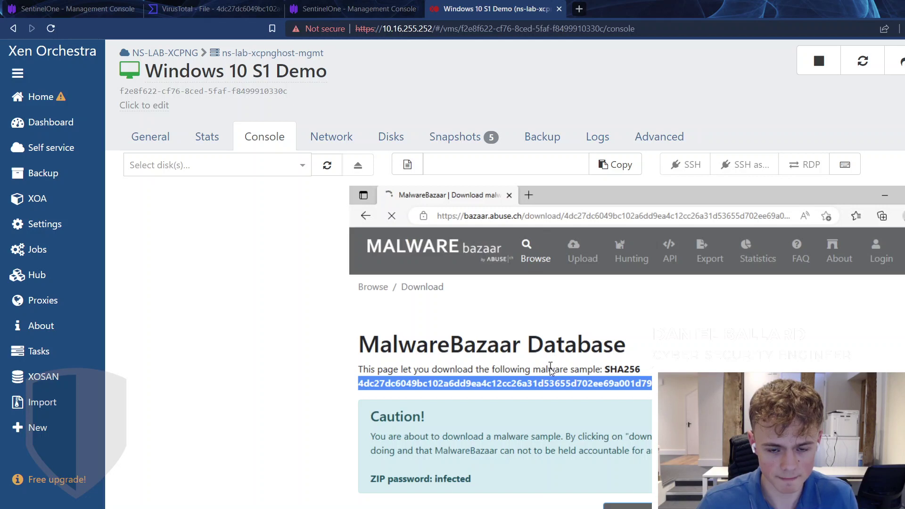
# Paste the copied SHA256 hash into the Browse Database search and run it.
pyautogui.scroll(-4, 523, 431)
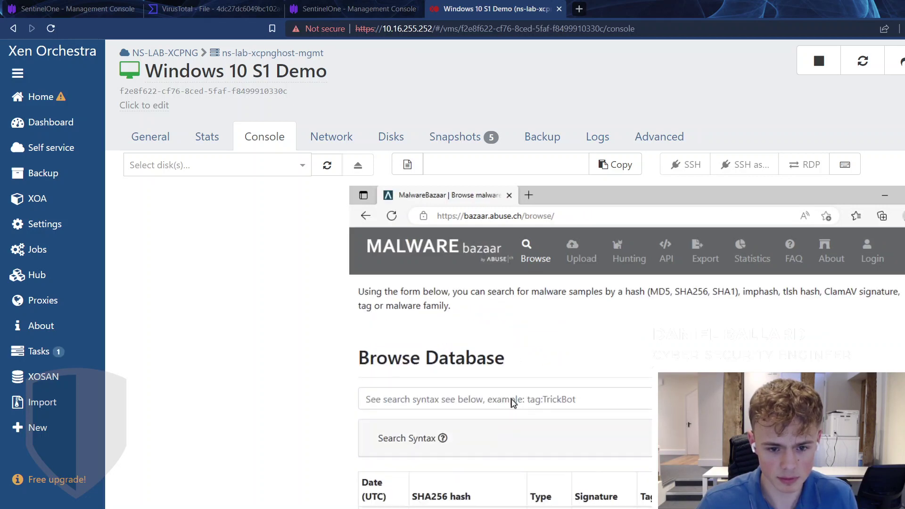
pyautogui.click(470, 400)
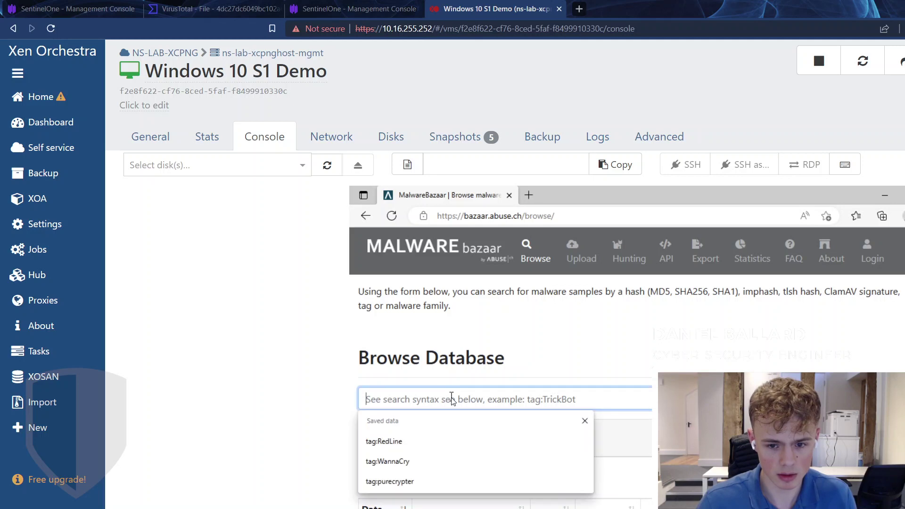
pyautogui.write('s')
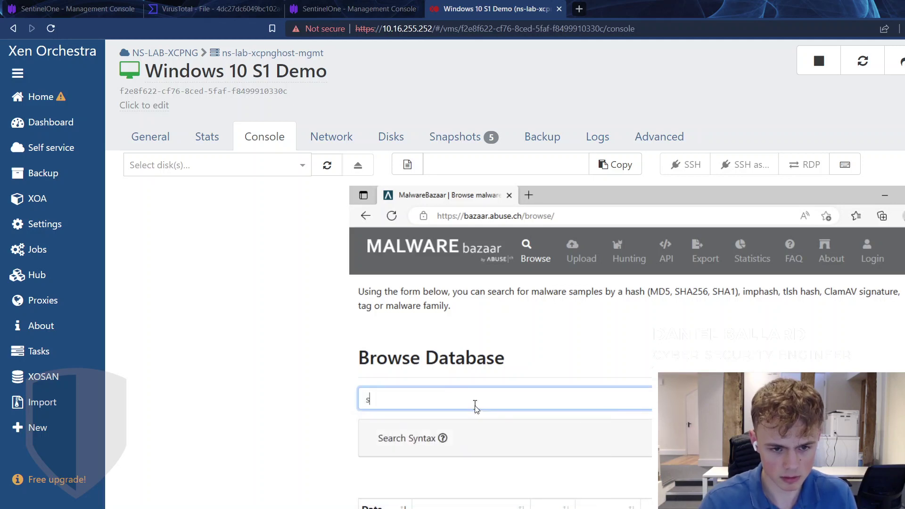
pyautogui.press('BackSpace')
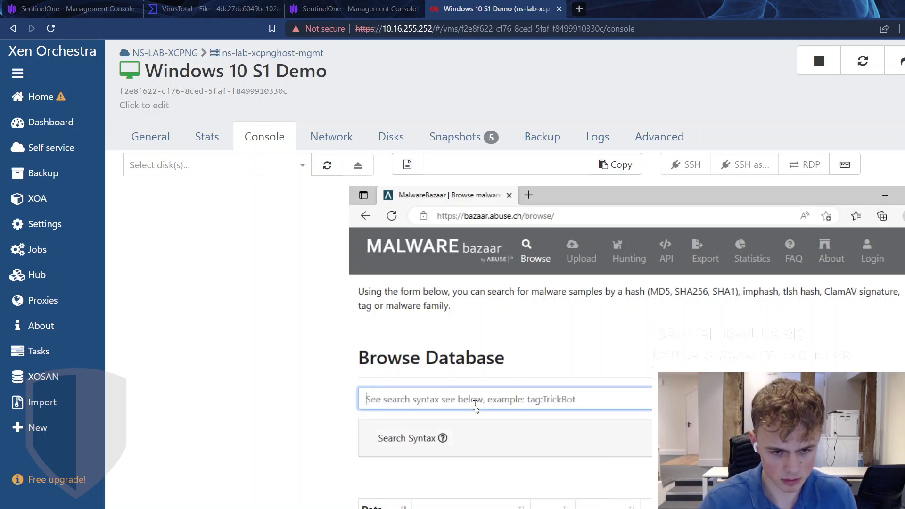
pyautogui.write('SH')
pyautogui.press('BackSpace')
pyautogui.press('BackSpace')
pyautogui.hotkey('ctrl', 'v')
pyautogui.press('Return')
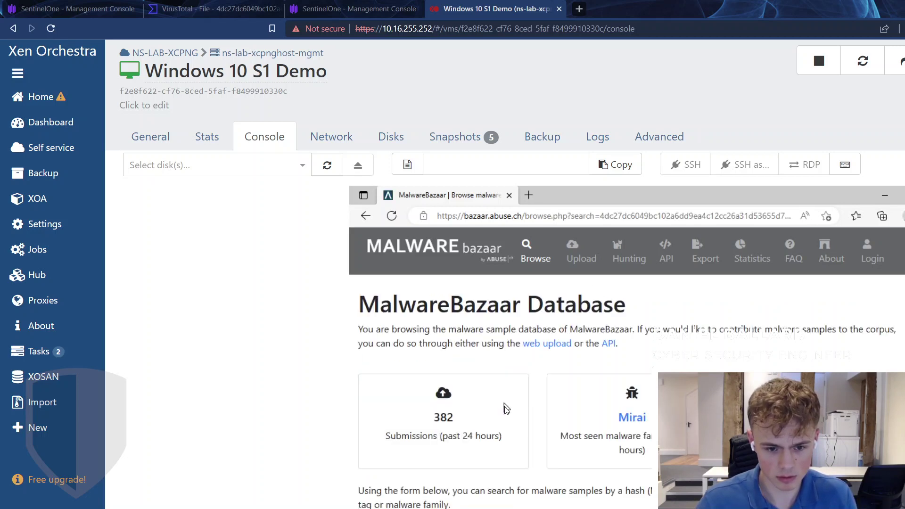
# Check the Search Syntax keywords, then search again using 'sha256:' followed by the hash.
pyautogui.scroll(-3, 505, 408)
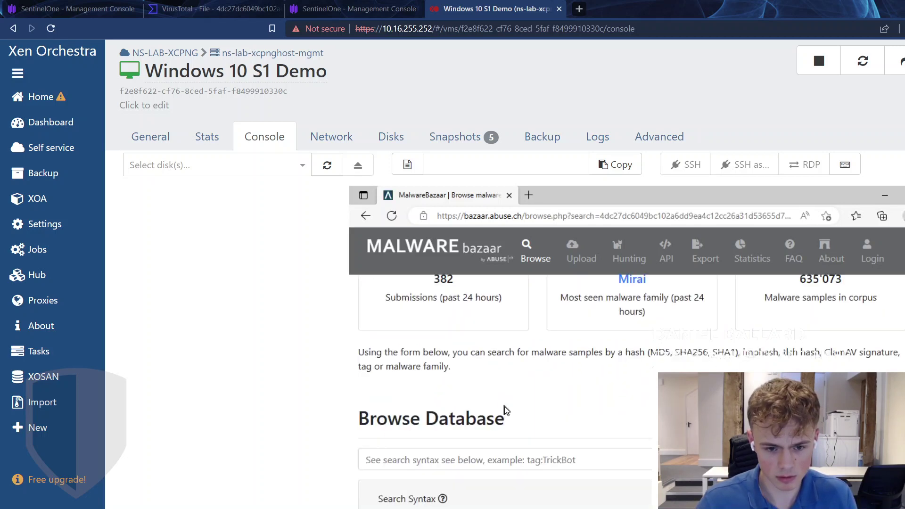
pyautogui.click(419, 500)
pyautogui.scroll(-3, 501, 503)
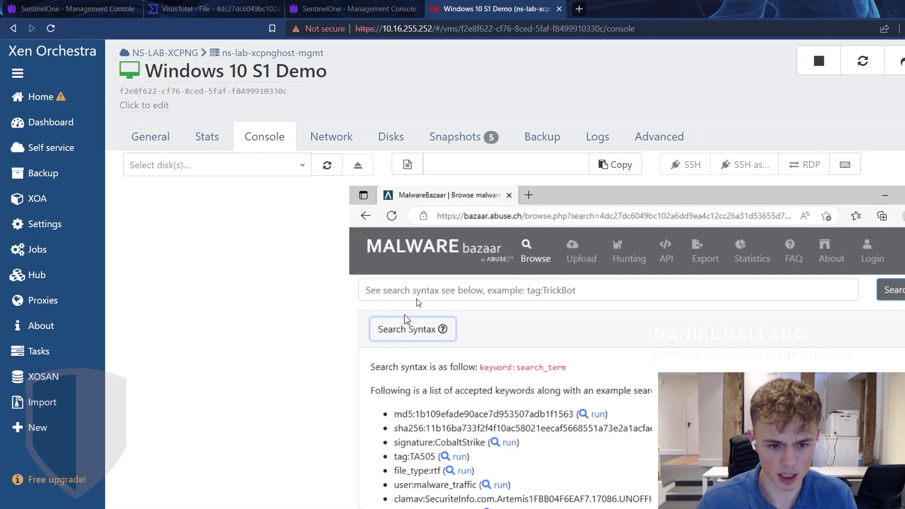
pyautogui.scroll(3, 459, 325)
pyautogui.click(394, 464)
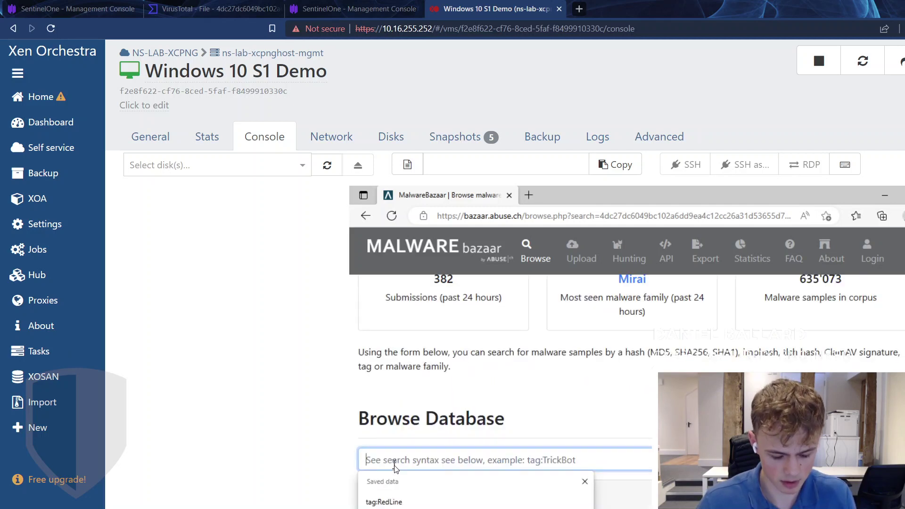
pyautogui.write('sha256:')
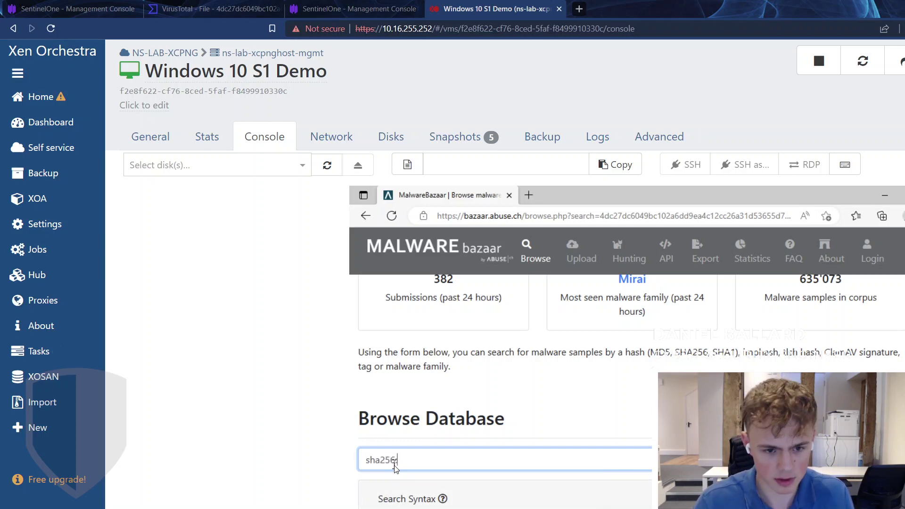
pyautogui.hotkey('ctrl', 'v')
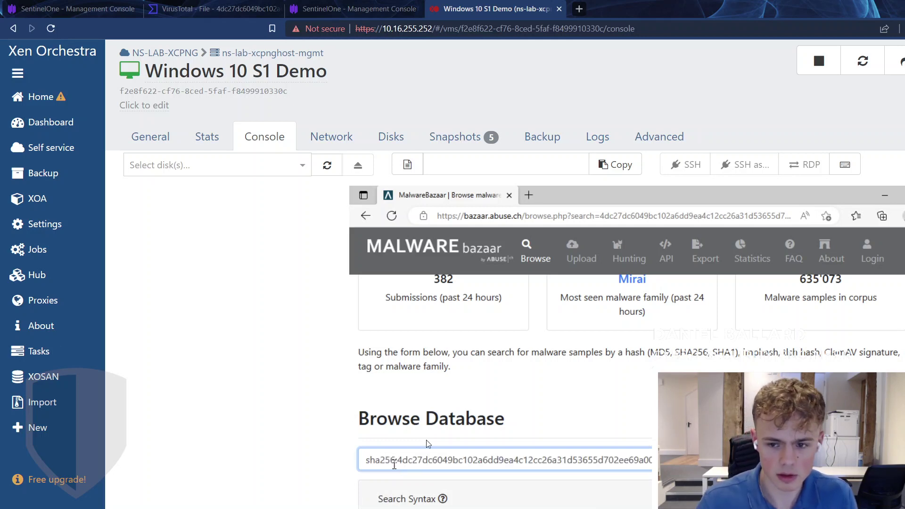
pyautogui.press('Return')
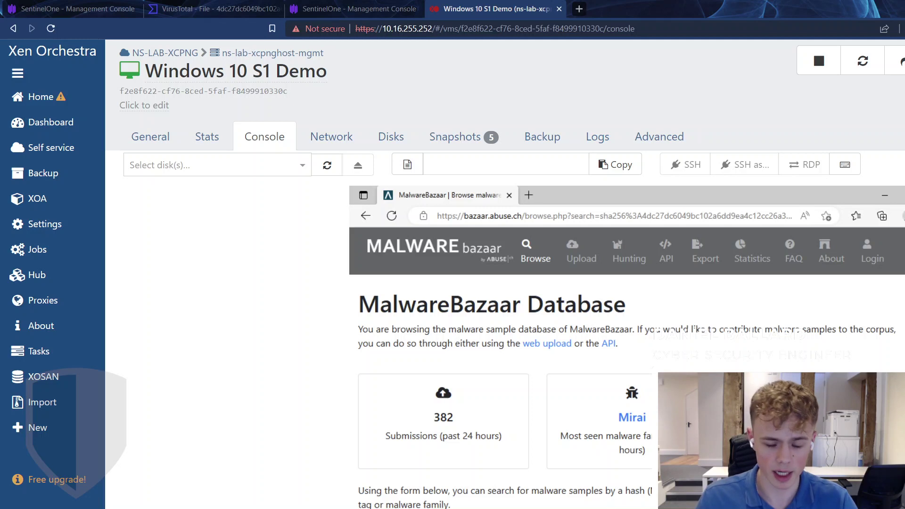
# Reload the RedLineStealer sample page and review its hashes, tags and vendor verdicts before returning to SentinelOne.
pyautogui.scroll(-5, 504, 391)
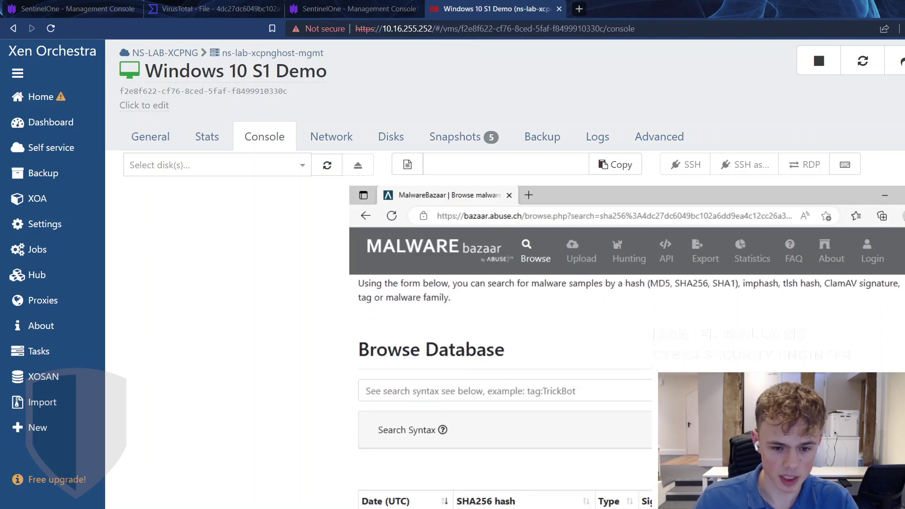
pyautogui.press('F5')
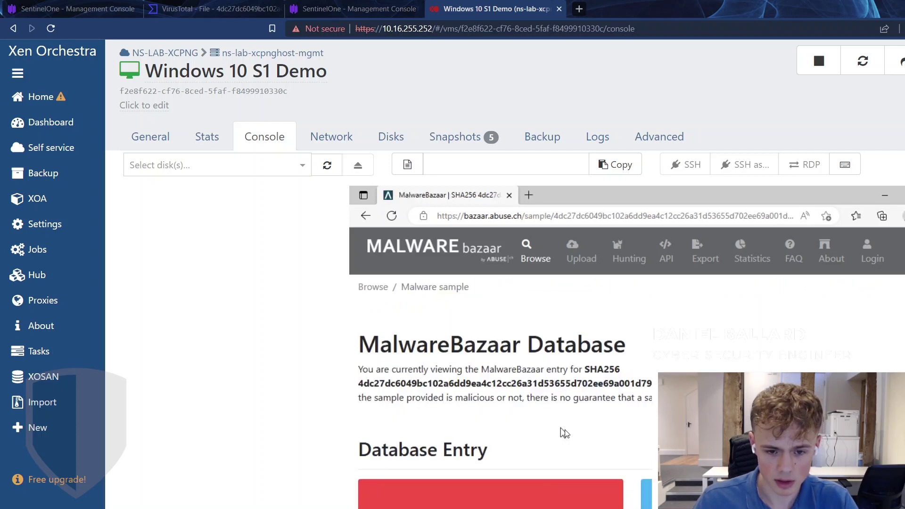
pyautogui.scroll(-10, 563, 431)
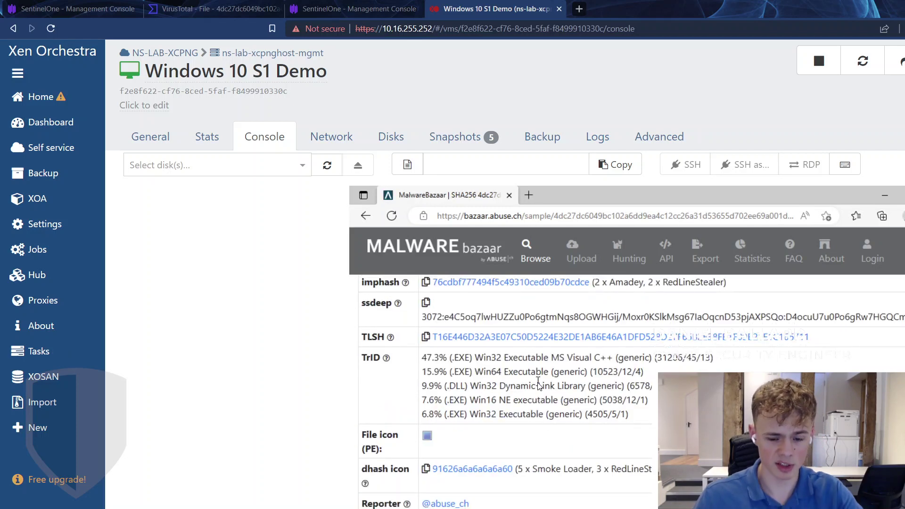
pyautogui.scroll(-6, 556, 414)
pyautogui.scroll(-5, 553, 406)
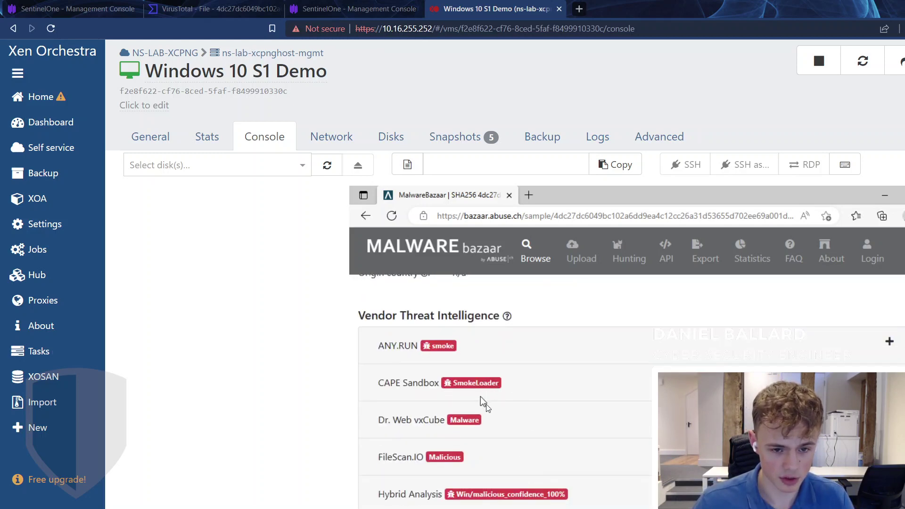
pyautogui.scroll(4, 577, 432)
pyautogui.scroll(5, 559, 456)
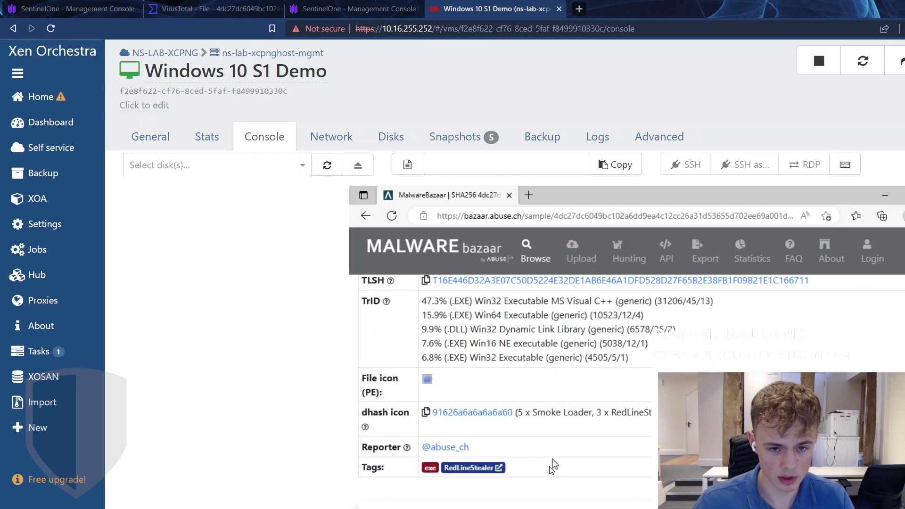
pyautogui.scroll(3, 517, 472)
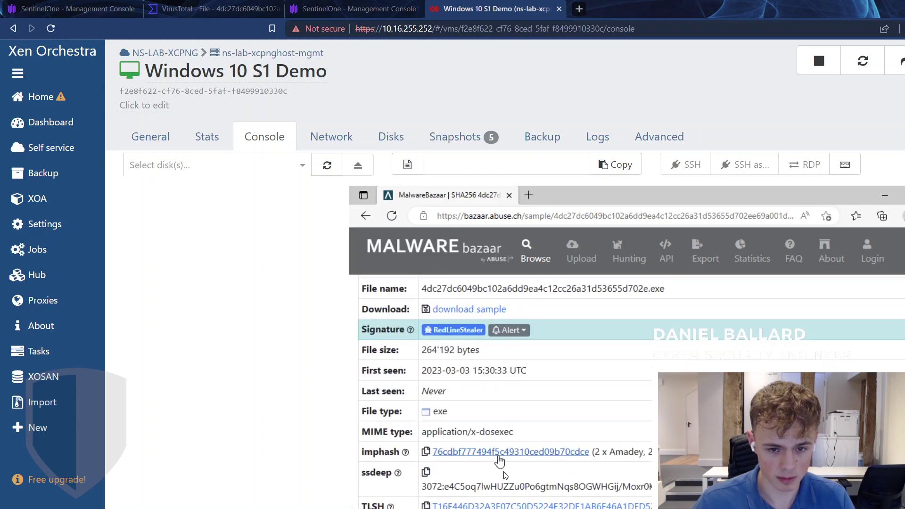
pyautogui.scroll(-3, 488, 500)
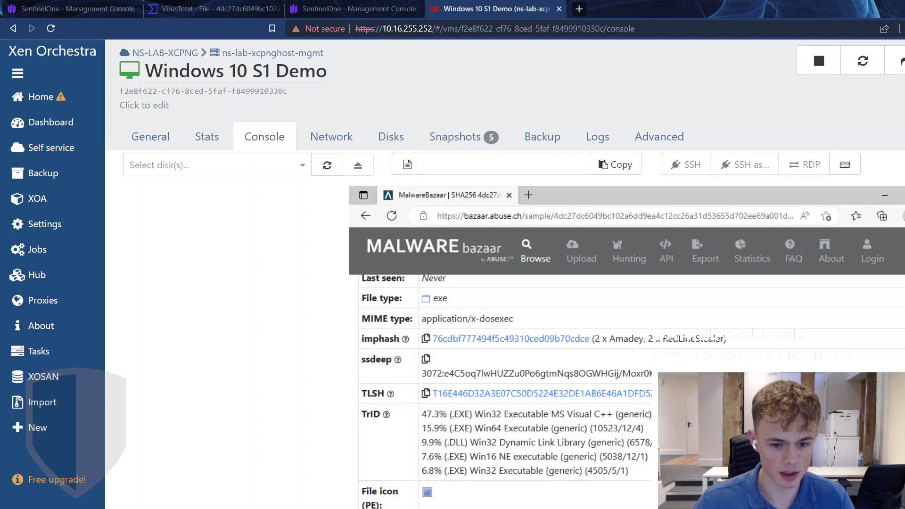
pyautogui.scroll(5, 496, 396)
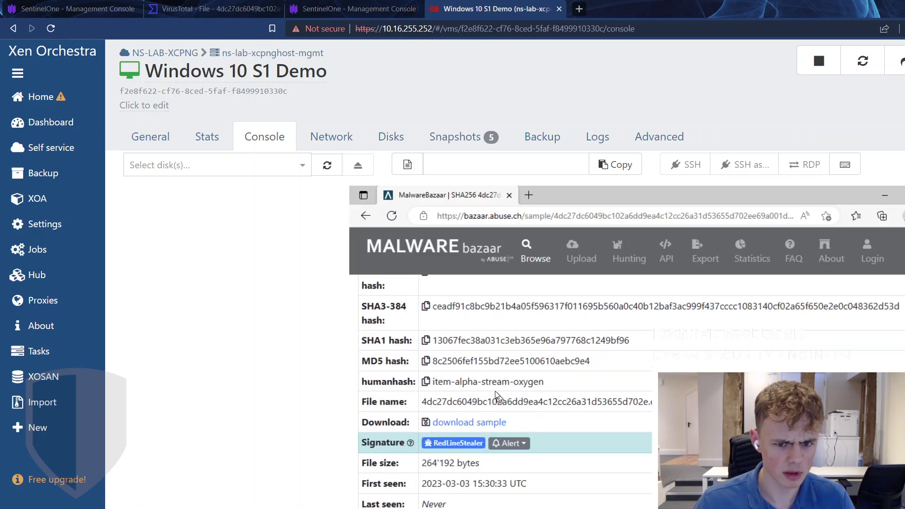
pyautogui.scroll(5, 494, 389)
pyautogui.scroll(-8, 509, 495)
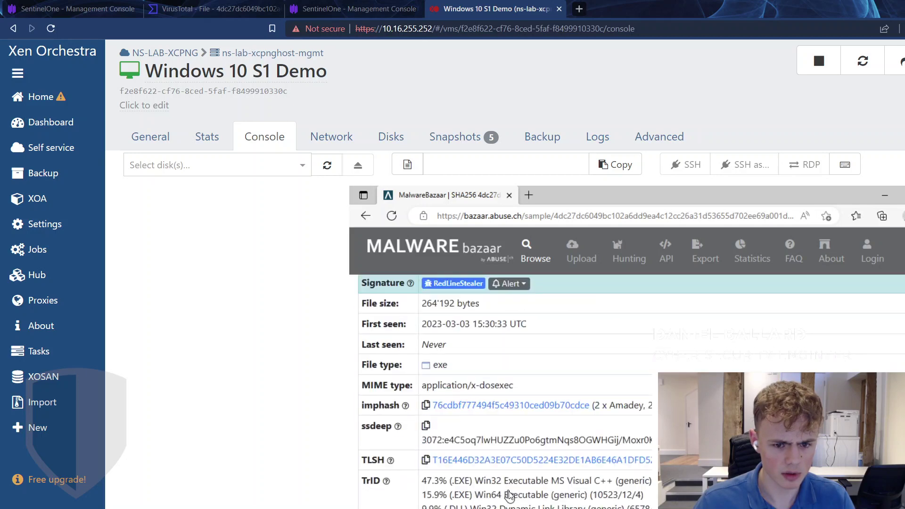
pyautogui.scroll(-5, 508, 495)
pyautogui.scroll(-3, 503, 502)
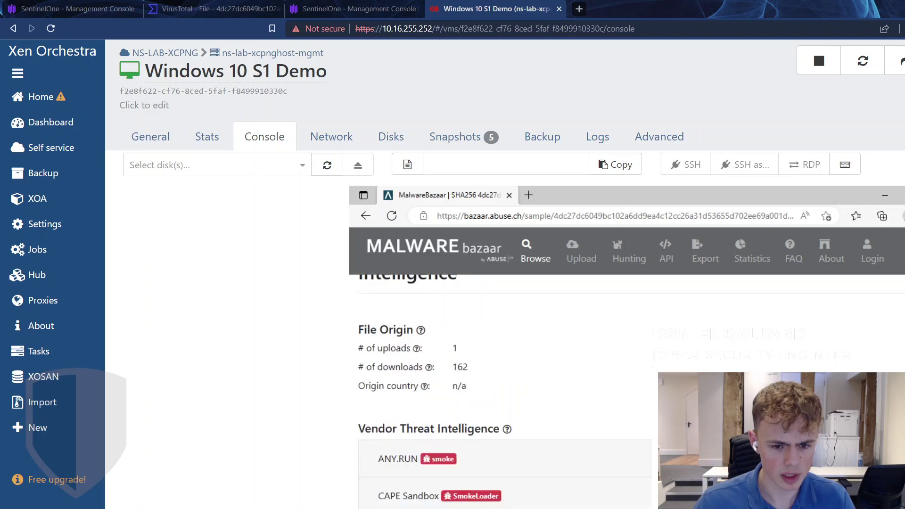
pyautogui.scroll(-3, 504, 391)
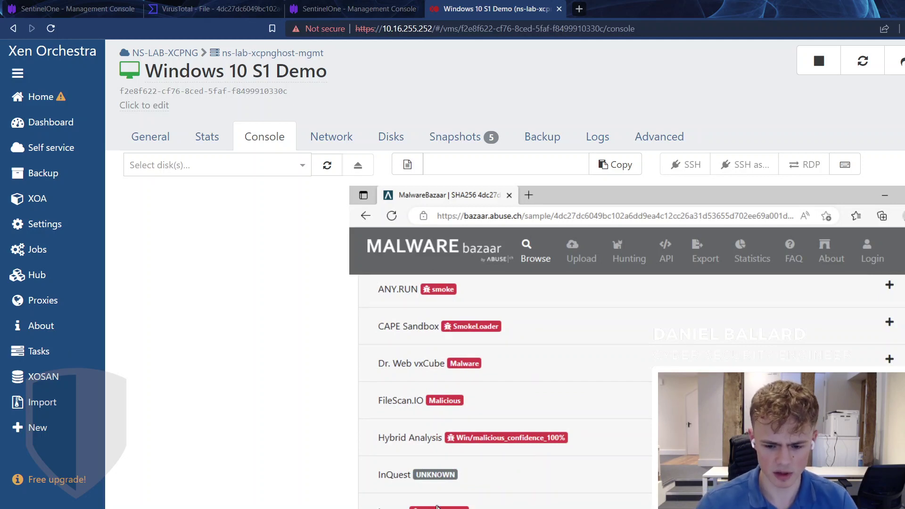
pyautogui.hotkey('ctrl', '1')
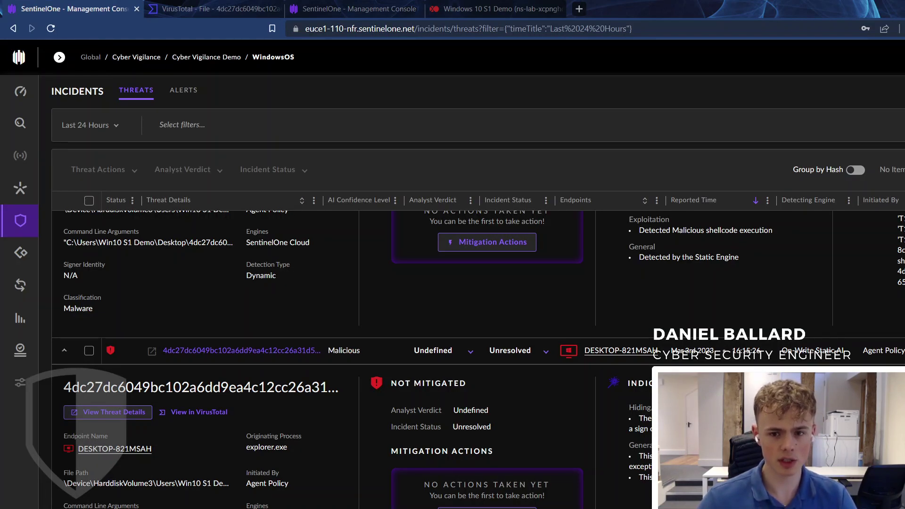
pyautogui.moveTo(660, 480); pyautogui.dragTo(629, 404)
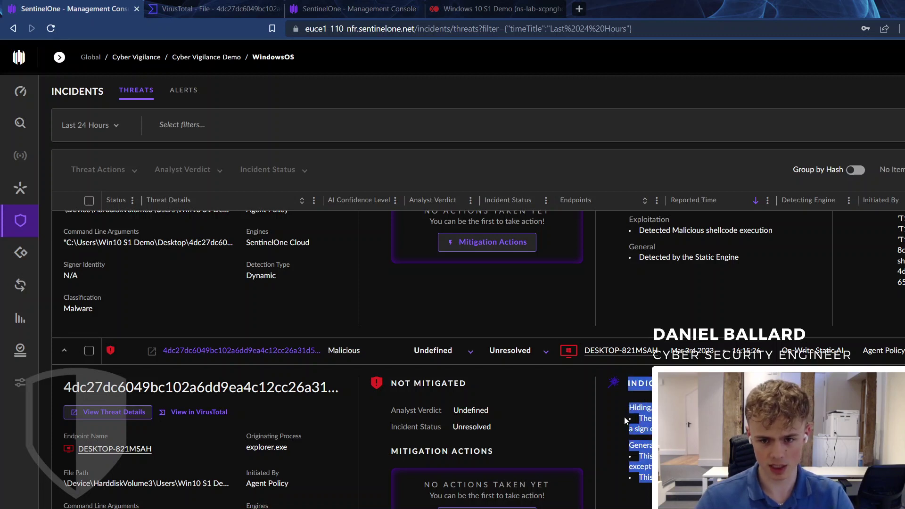
pyautogui.click(624, 416)
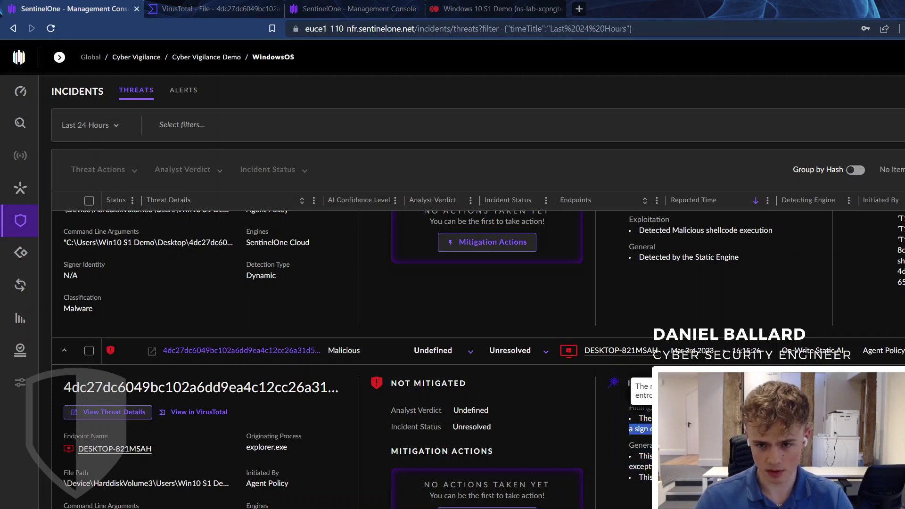
pyautogui.doubleClick(639, 466)
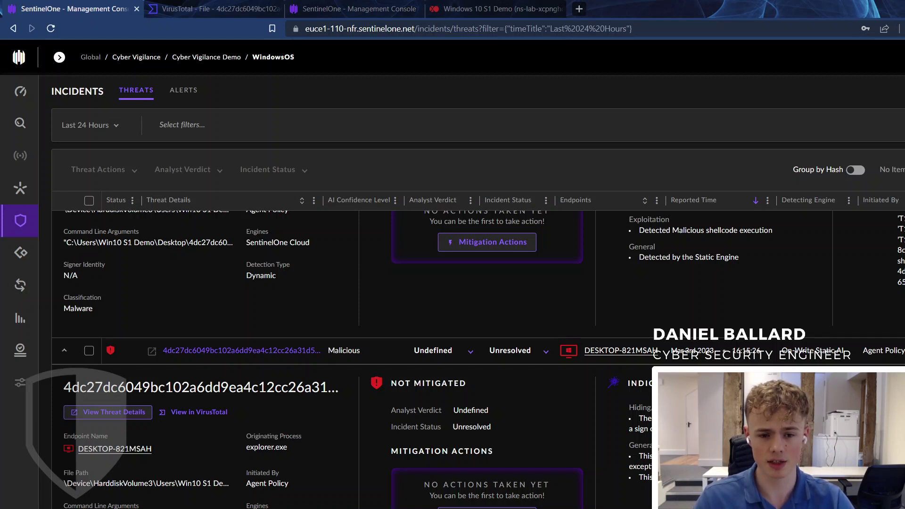
# Open the threat's VirusTotal report and review its 29/70 detections and Sigma and IDS rule matches.
pyautogui.click(178, 417)
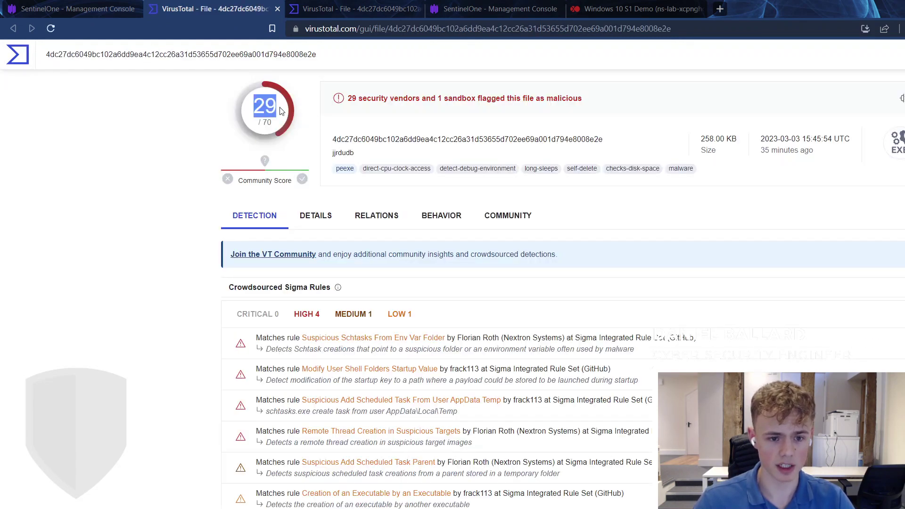
pyautogui.scroll(-2, 149, 250)
pyautogui.scroll(-3, 153, 252)
pyautogui.scroll(5, 283, 287)
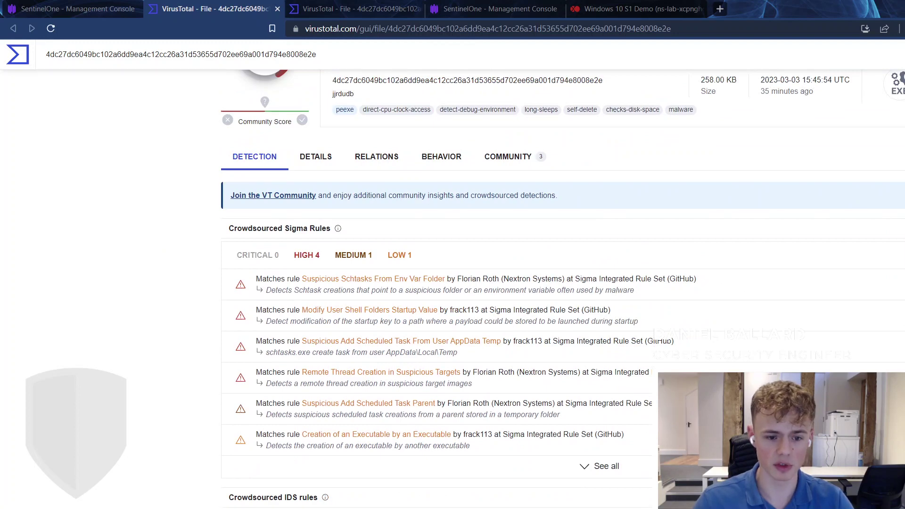
pyautogui.scroll(-3, 211, 113)
pyautogui.scroll(1, 211, 113)
pyautogui.moveTo(211, 113); pyautogui.dragTo(282, 504)
pyautogui.click(283, 504)
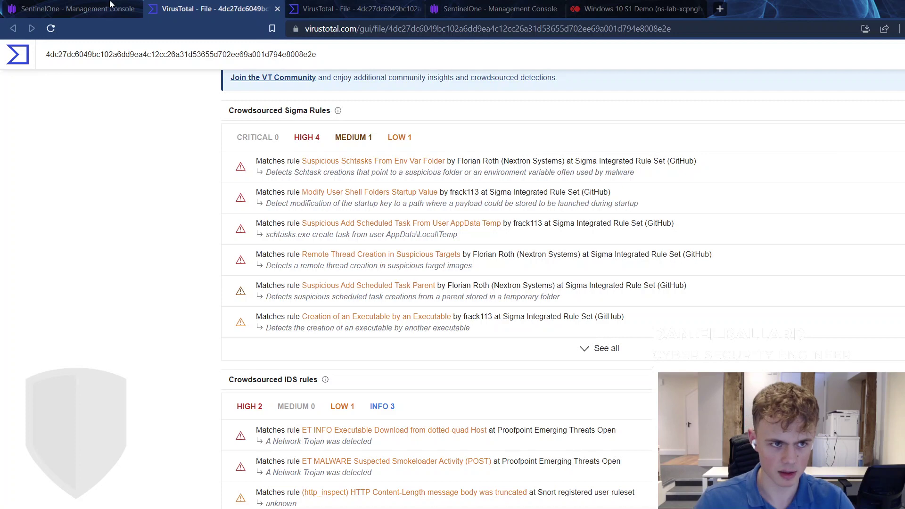
pyautogui.click(95, 9)
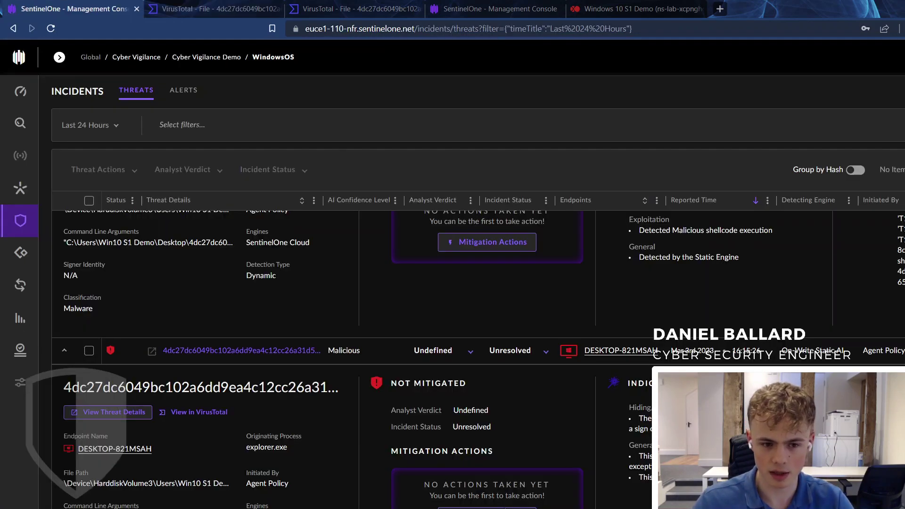
# Open the threat's full details in a new tab and show its Explore process tree.
pyautogui.scroll(-3, 338, 431)
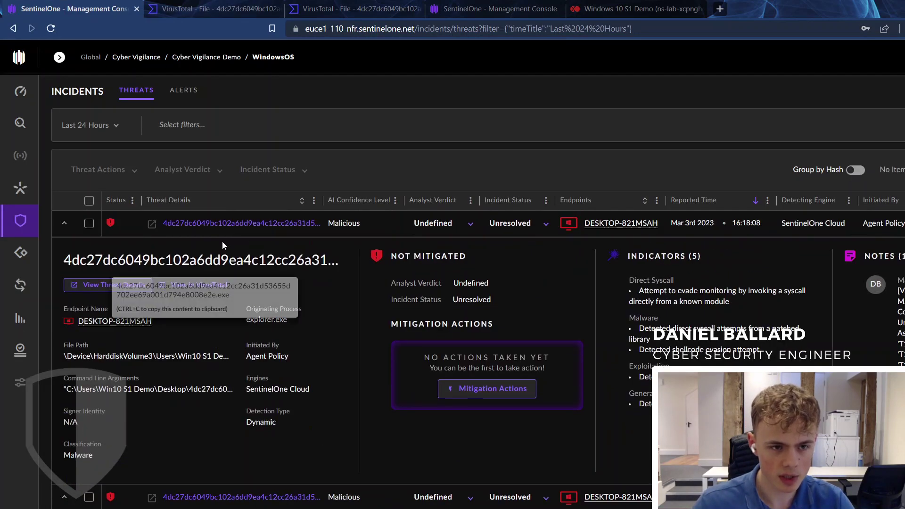
pyautogui.click(116, 287)
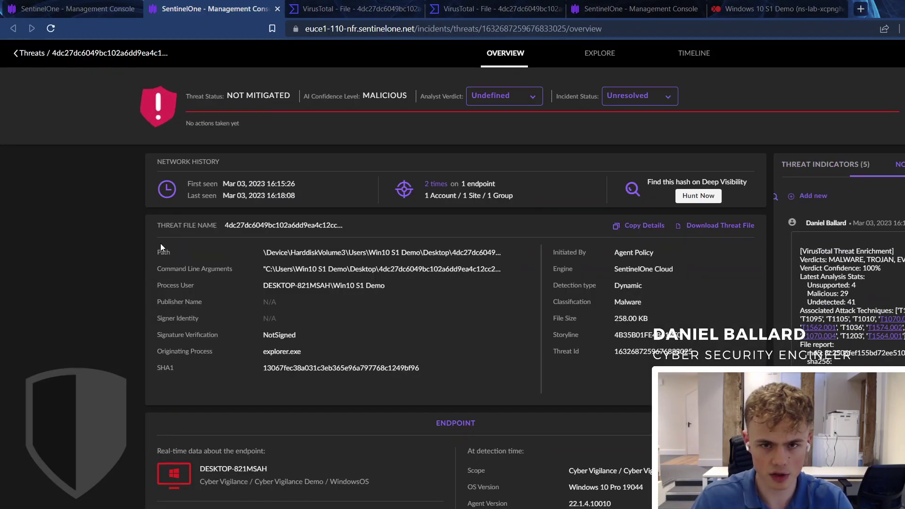
pyautogui.scroll(-1, 563, 163)
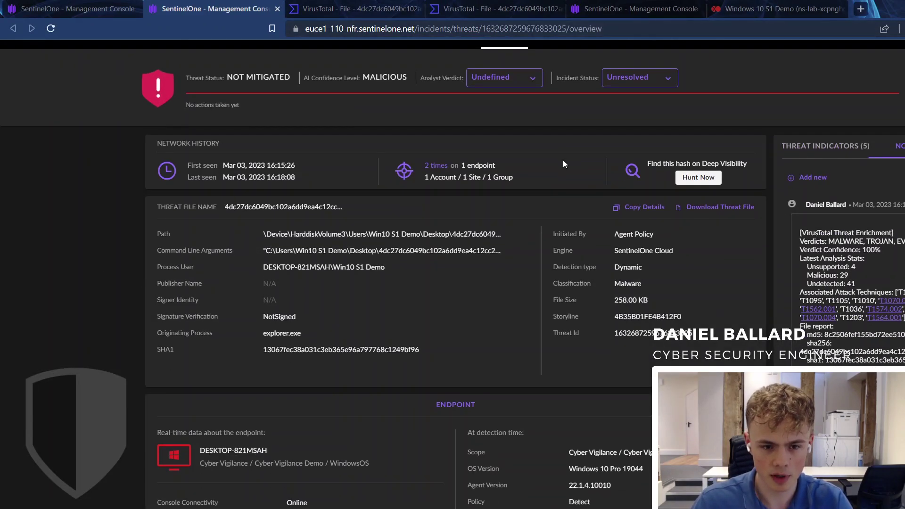
pyautogui.scroll(1, 562, 164)
pyautogui.click(594, 54)
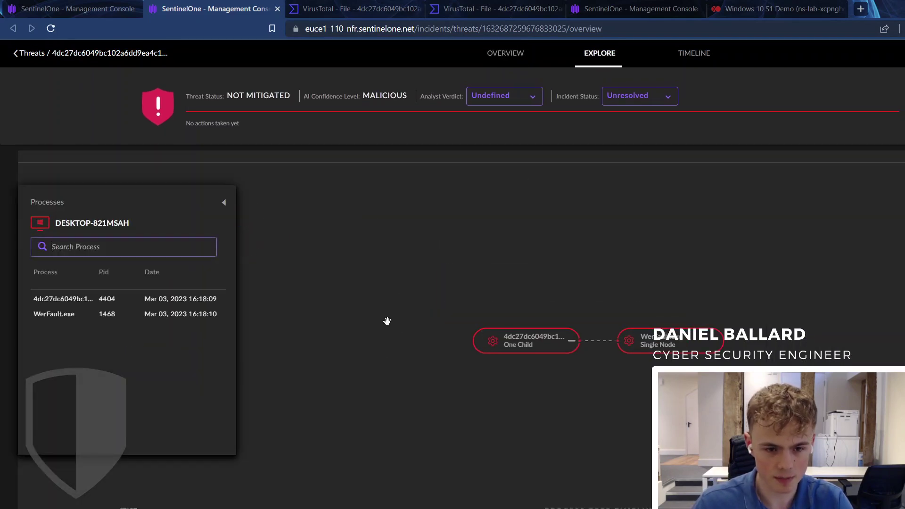
# Filter to Network Actions and select the IP Connect destination 20.42.73.29.
pyautogui.scroll(-3, 306, 499)
pyautogui.scroll(3, 381, 453)
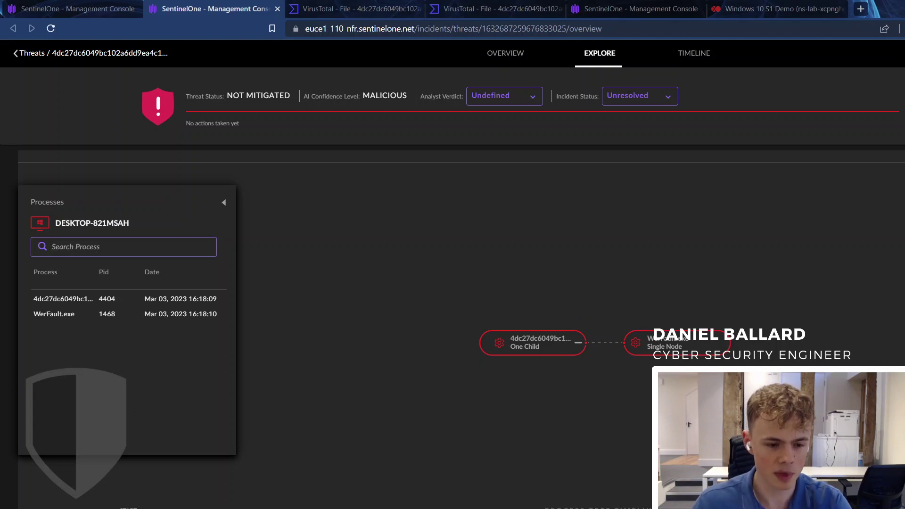
pyautogui.scroll(-3, 334, 502)
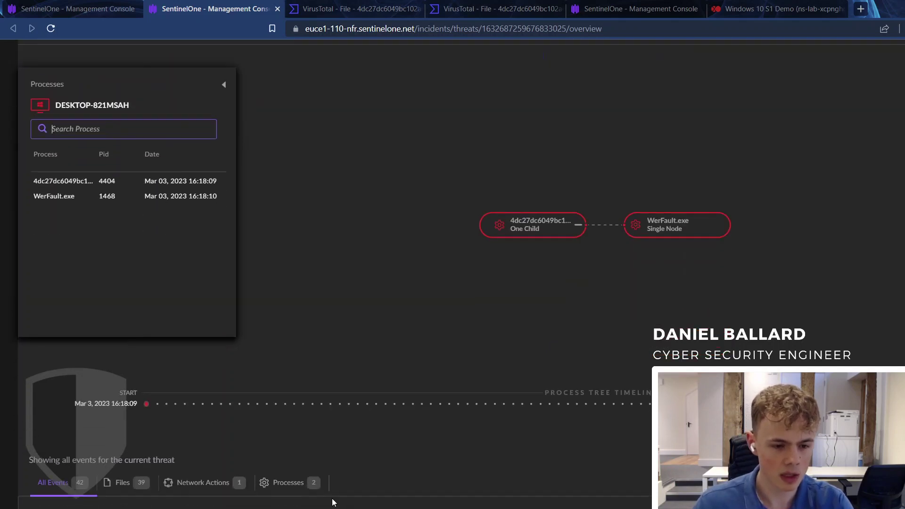
pyautogui.click(195, 485)
pyautogui.scroll(-3, 416, 443)
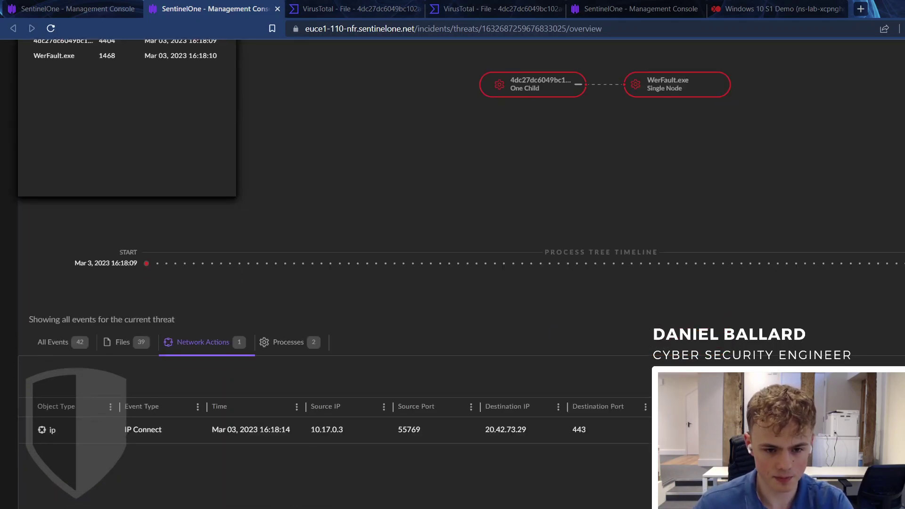
pyautogui.doubleClick(516, 430)
pyautogui.hotkey('ctrl', 'c')
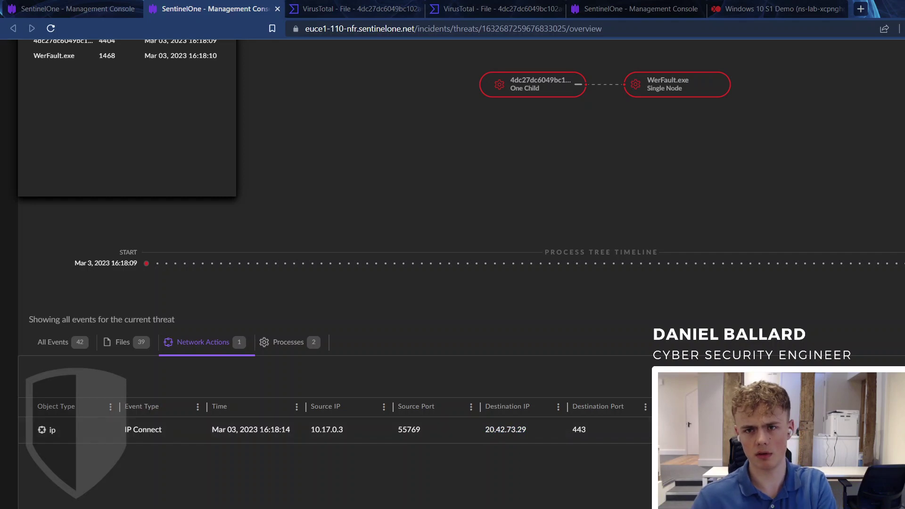
# Search the web for 'whois' and open the who.is lookup site.
pyautogui.click(860, 8)
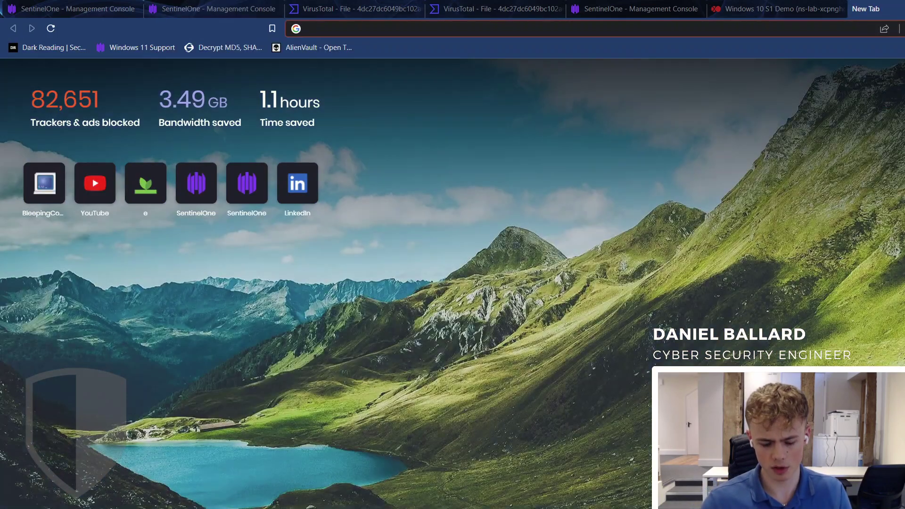
pyautogui.write('whoi')
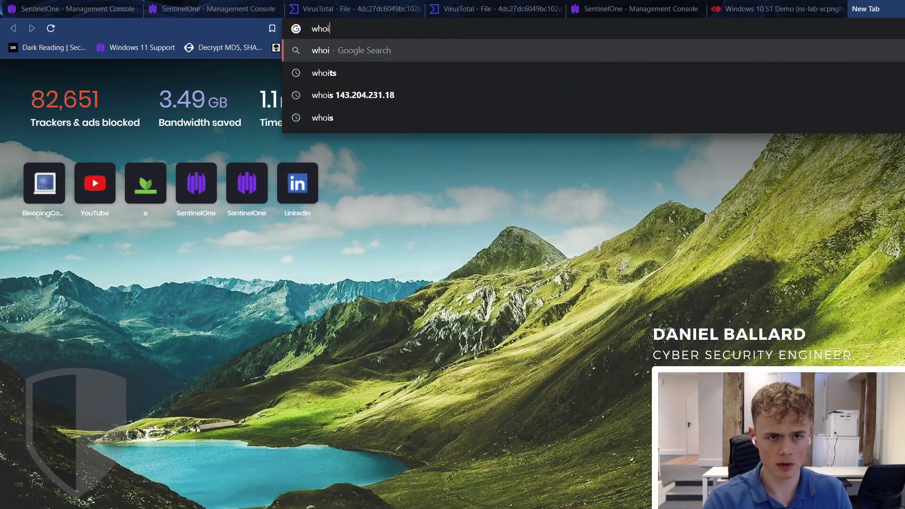
pyautogui.write('s')
pyautogui.press('Return')
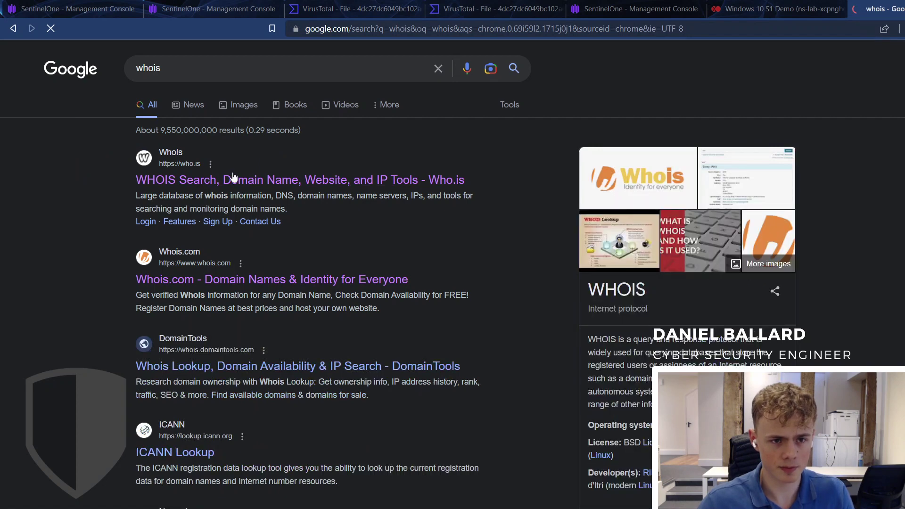
pyautogui.click(211, 164)
pyautogui.click(524, 194)
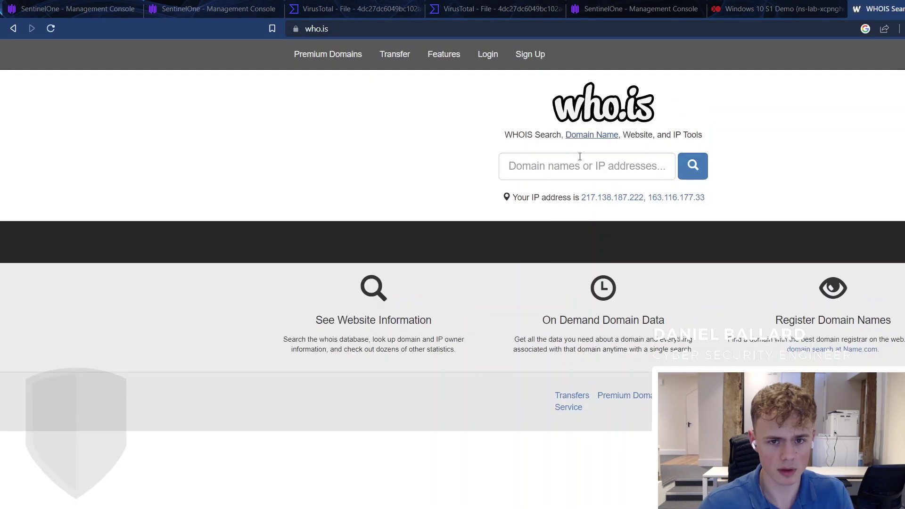
# Look up 20.42.73.29 on who.is and confirm Microsoft Corporation owns it.
pyautogui.click(579, 165)
pyautogui.hotkey('ctrl', 'v')
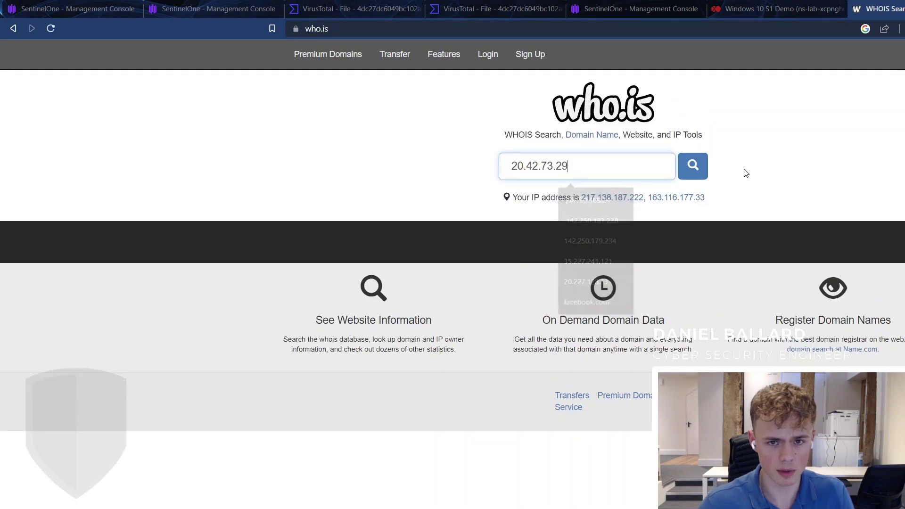
pyautogui.click(692, 166)
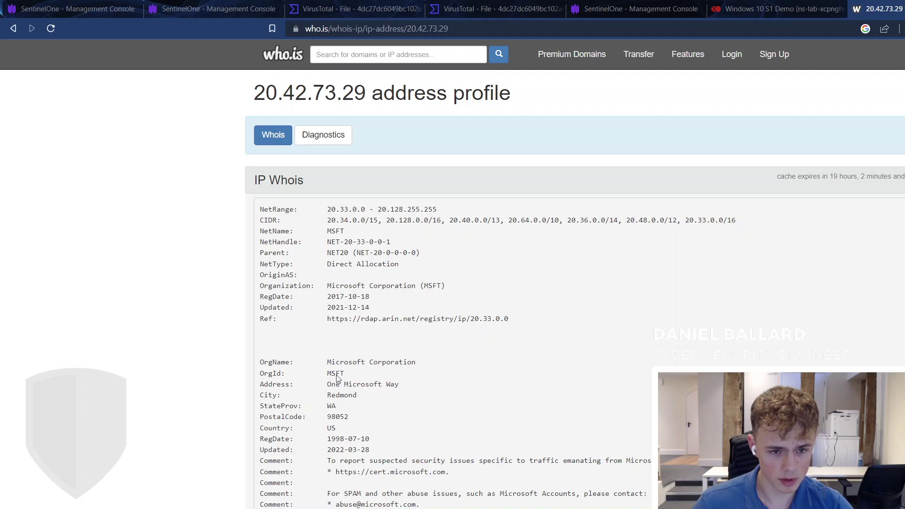
pyautogui.scroll(-5, 338, 379)
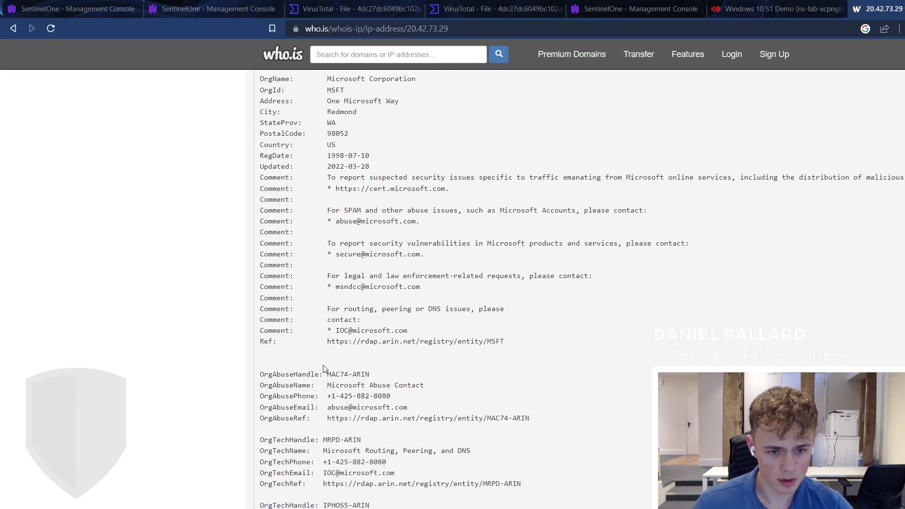
pyautogui.scroll(4, 471, 283)
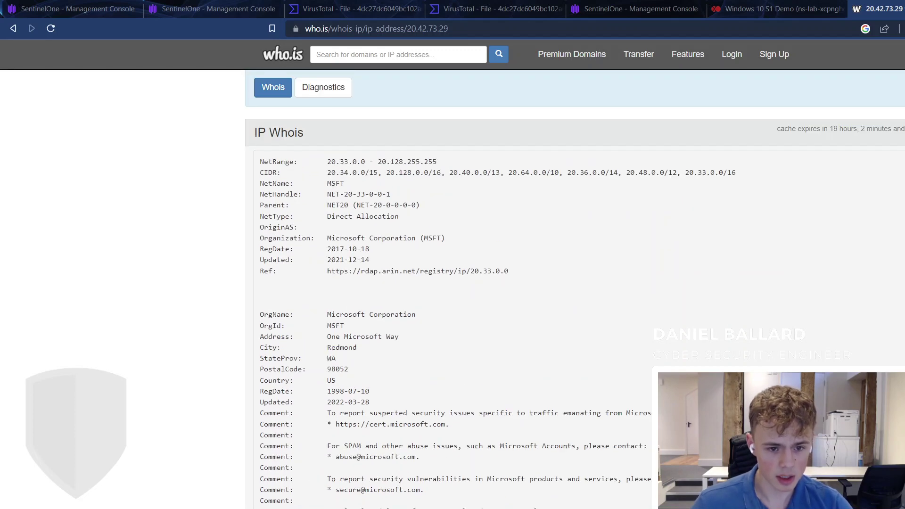
pyautogui.scroll(1, 471, 370)
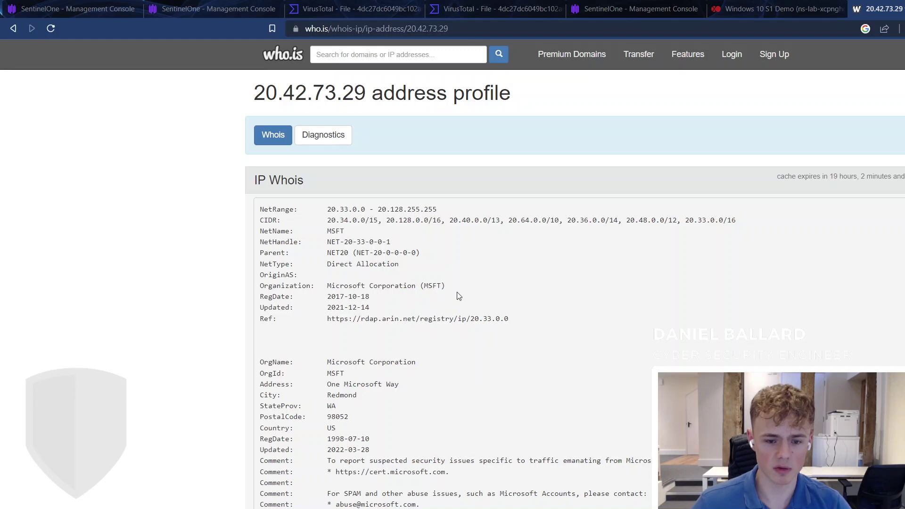
# Return to the threat's Explore view and select the malware's process node.
pyautogui.click(750, 9)
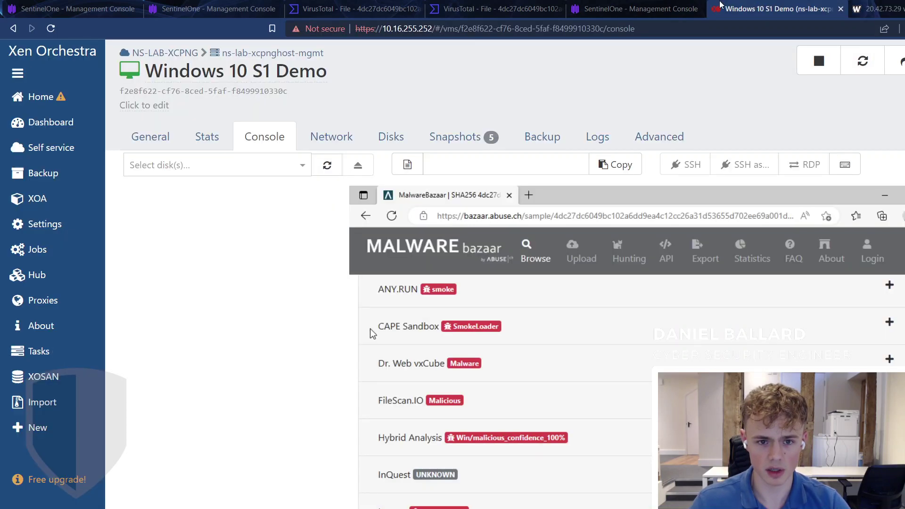
pyautogui.click(19, 5)
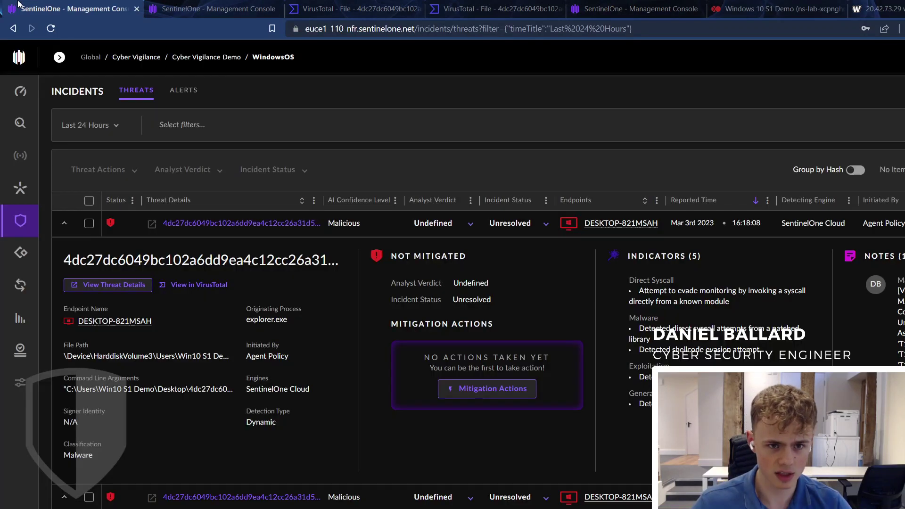
pyautogui.click(239, 5)
pyautogui.scroll(5, 491, 485)
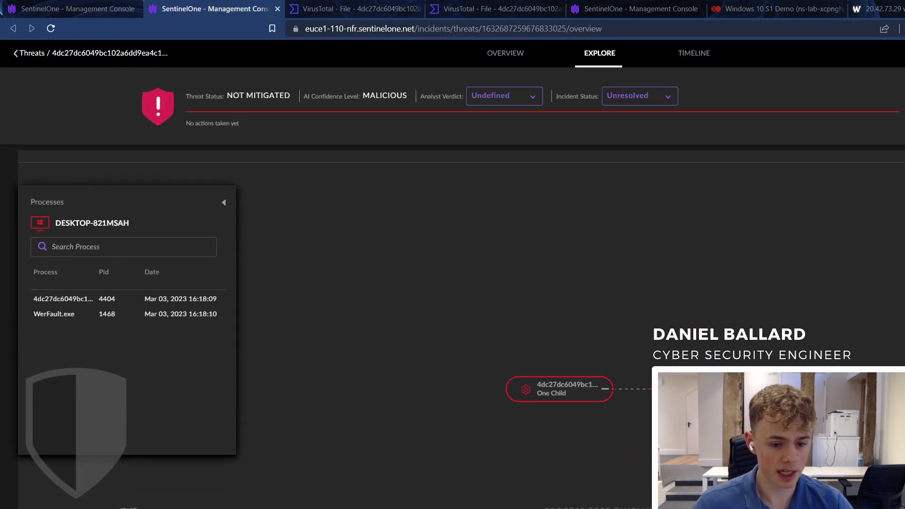
pyautogui.scroll(-3, 453, 273)
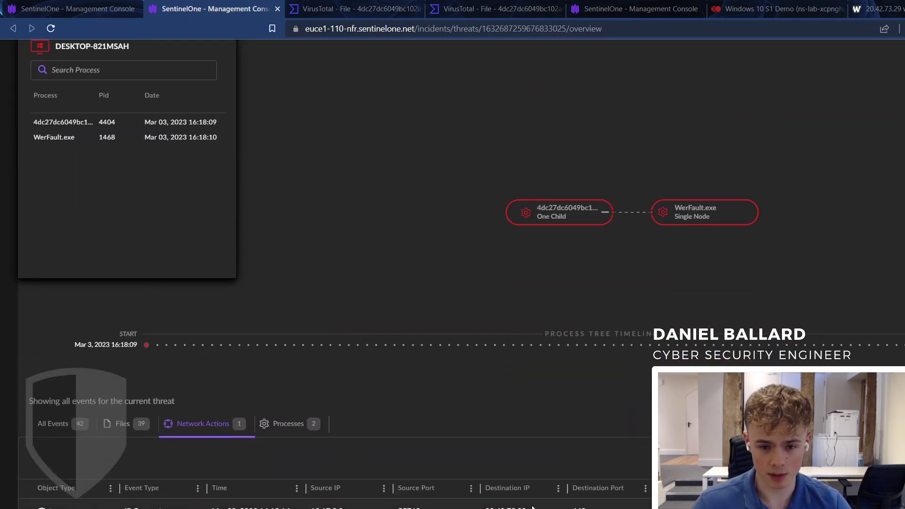
pyautogui.scroll(3, 532, 507)
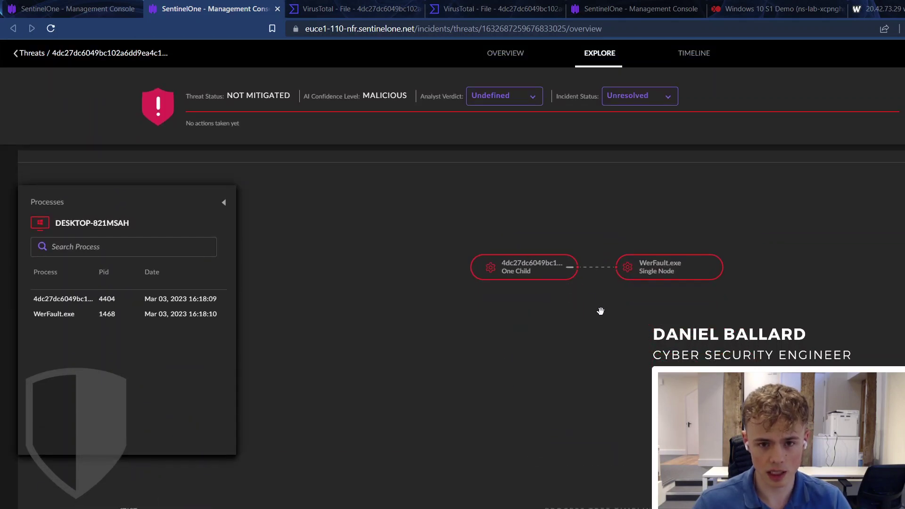
pyautogui.click(547, 272)
# Collapse the Processes panel and list the threat's 39 file events, showing WER temp files.
pyautogui.scroll(-2, 480, 200)
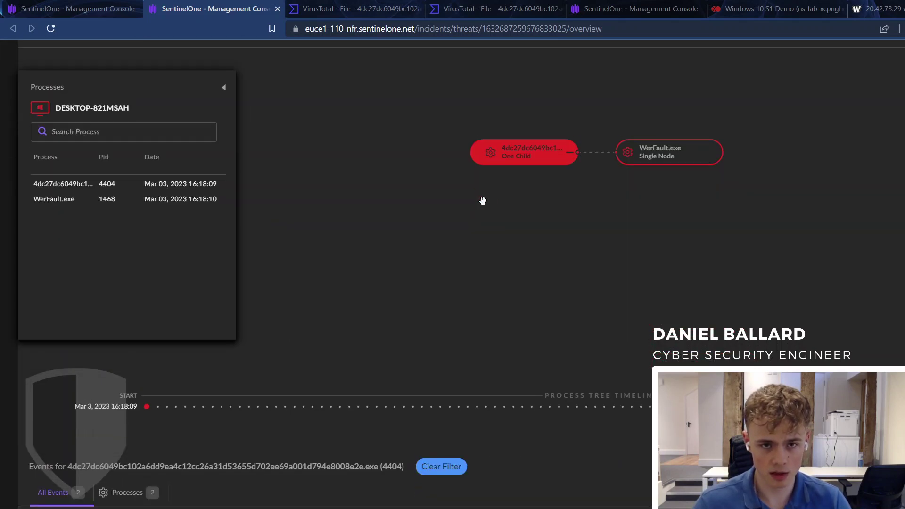
pyautogui.scroll(2, 287, 506)
pyautogui.click(283, 472)
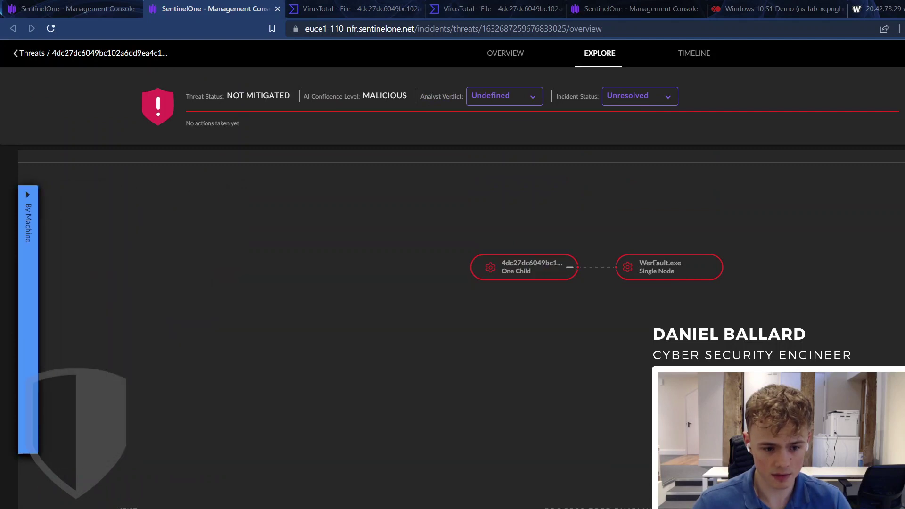
pyautogui.scroll(-3, 280, 459)
pyautogui.click(142, 436)
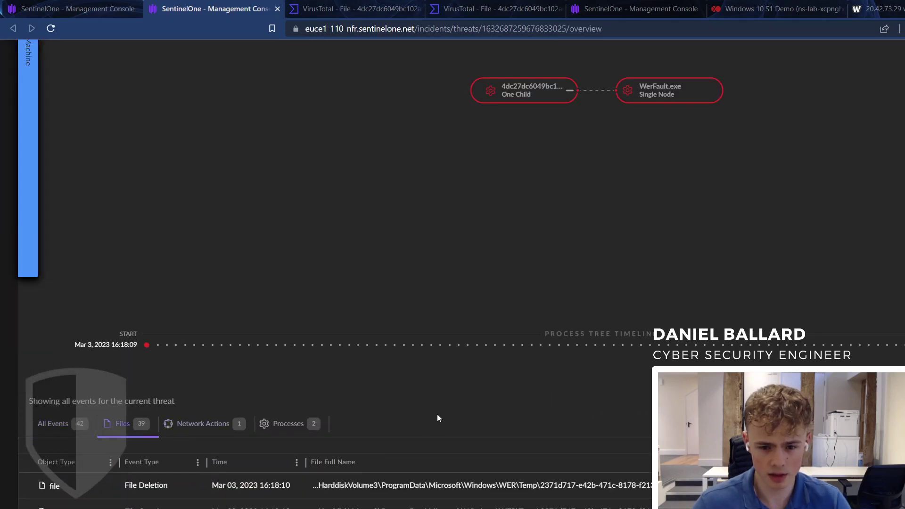
pyautogui.scroll(-8, 436, 414)
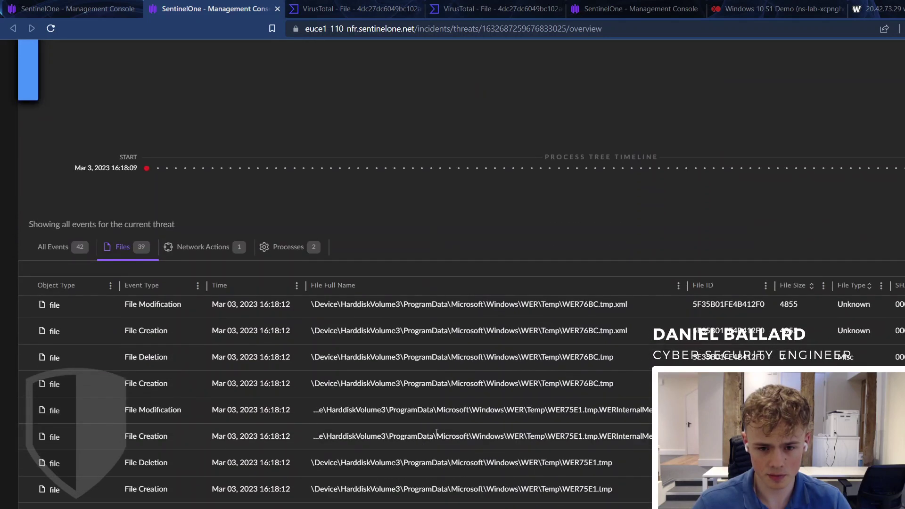
# Review the threat's Overview tab, then go back to the Incidents > Threats list.
pyautogui.scroll(10, 558, 265)
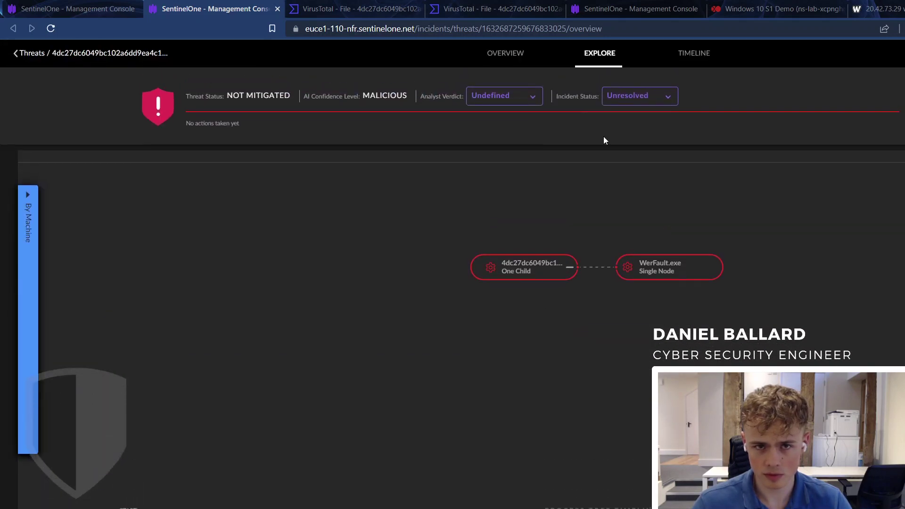
pyautogui.click(527, 53)
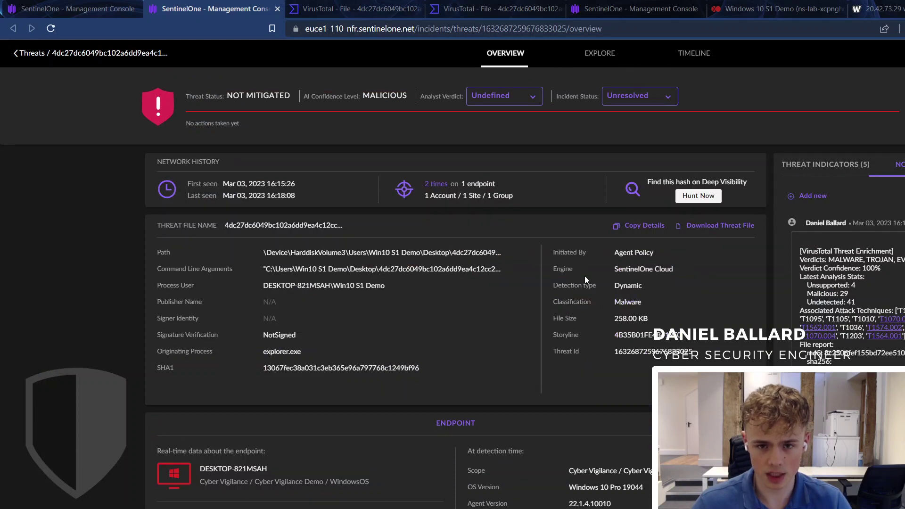
pyautogui.scroll(-1, 601, 450)
pyautogui.scroll(1, 331, 397)
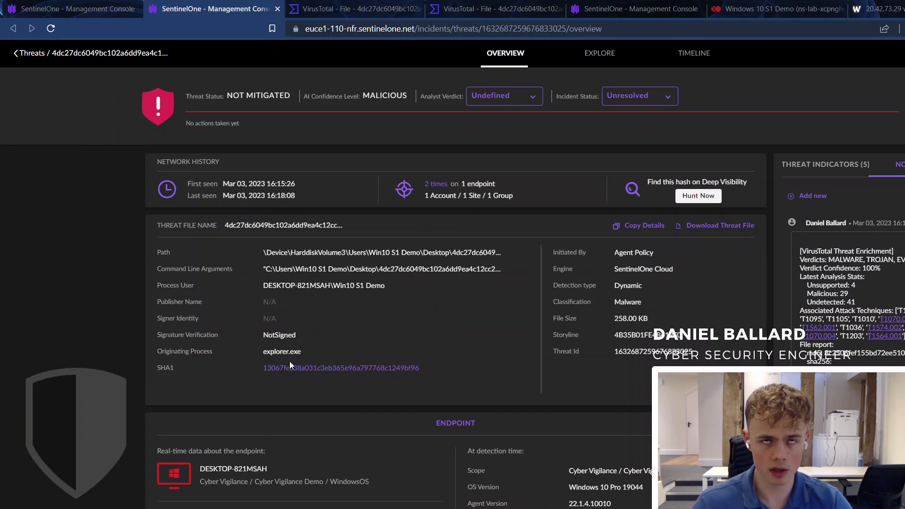
pyautogui.click(84, 5)
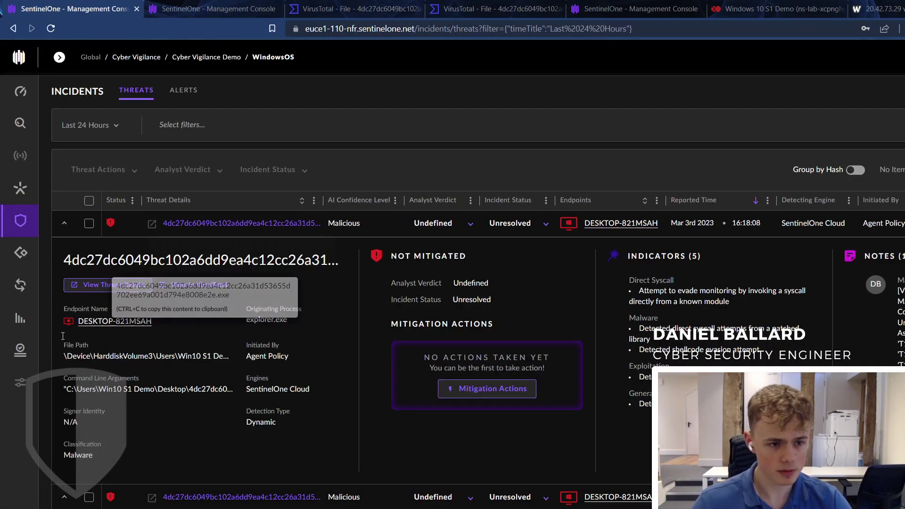
pyautogui.moveTo(14, 304)
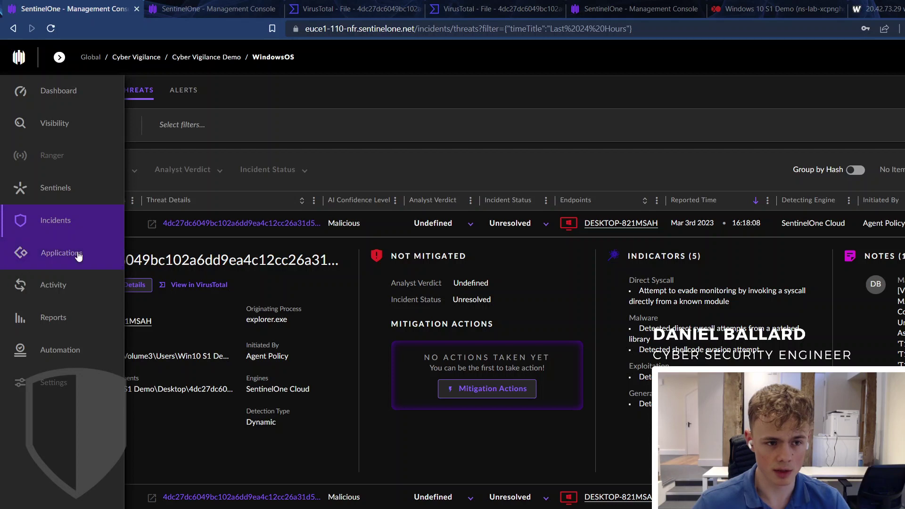
# Start a new STAR custom rule named 'RedLine C2 IOC' described 'For techie Tuesdays'.
pyautogui.click(75, 125)
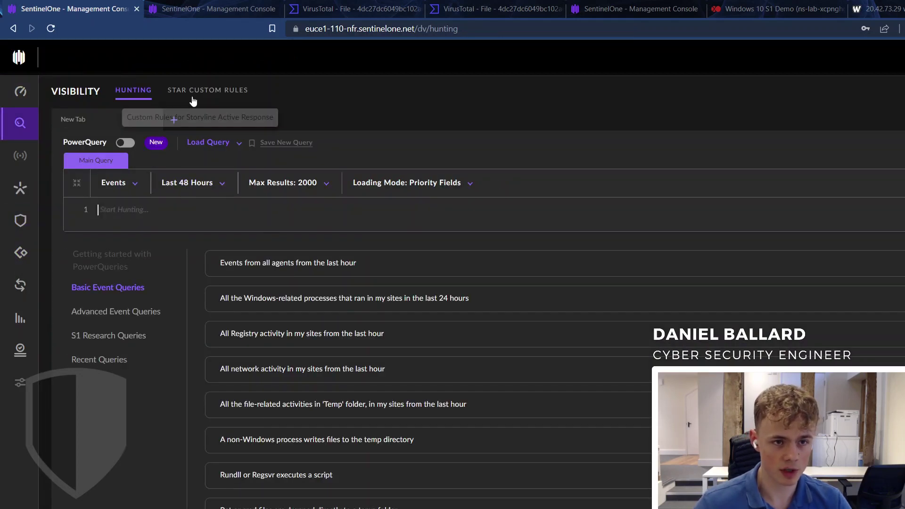
pyautogui.click(194, 94)
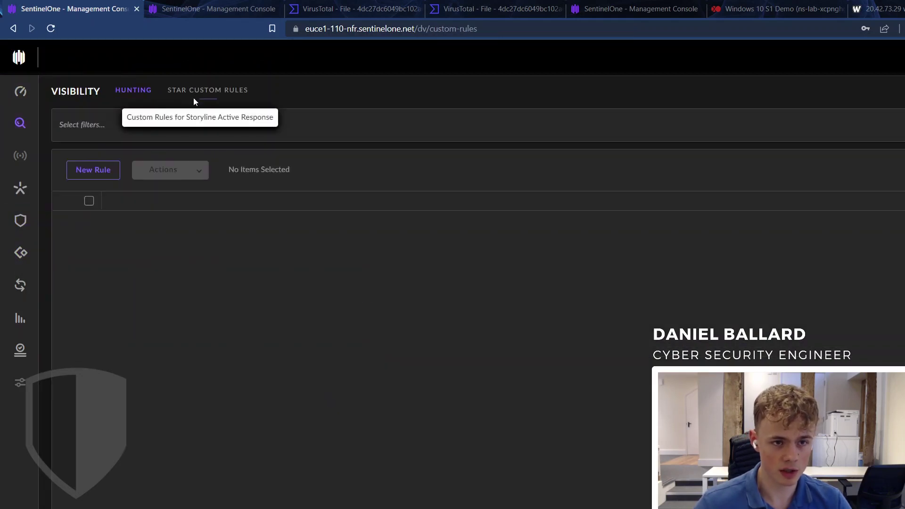
pyautogui.click(93, 169)
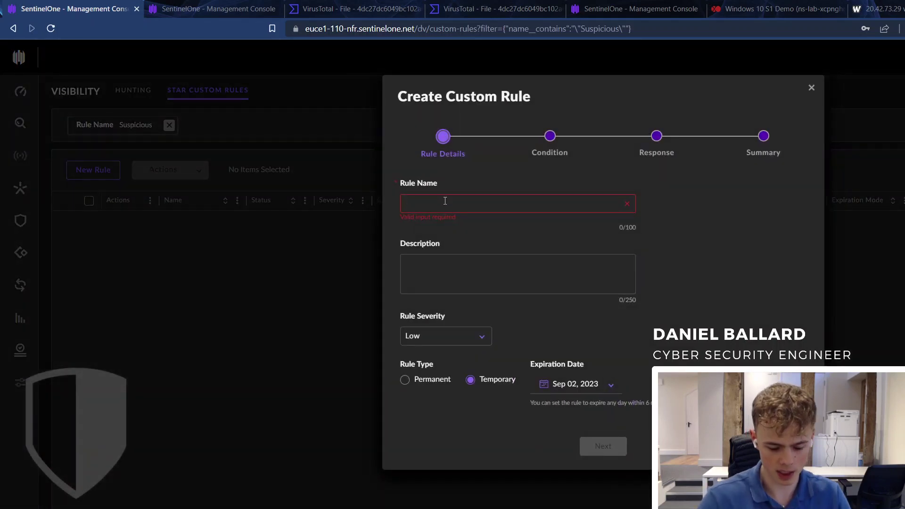
pyautogui.write('Red')
pyautogui.write('ll')
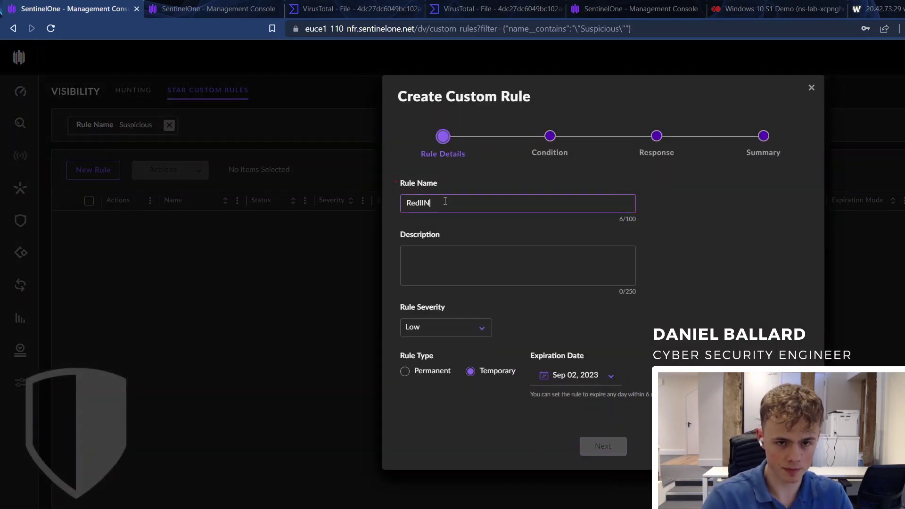
pyautogui.write('Line')
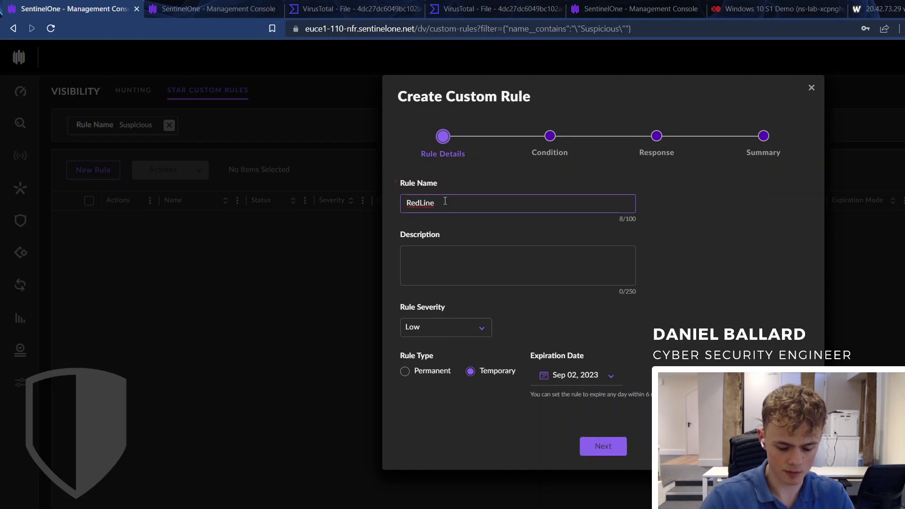
pyautogui.write(' C2 ')
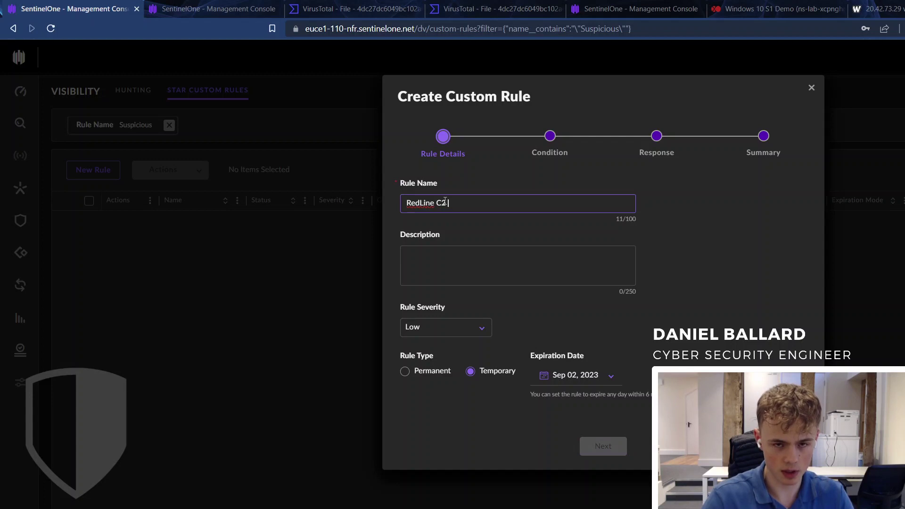
pyautogui.write('IOC')
pyautogui.click(486, 278)
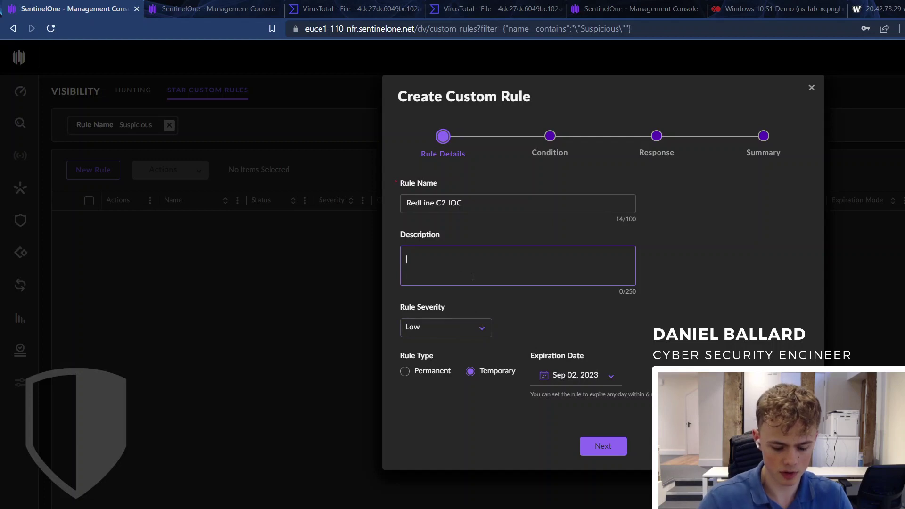
pyautogui.write('For techie Tuesdays')
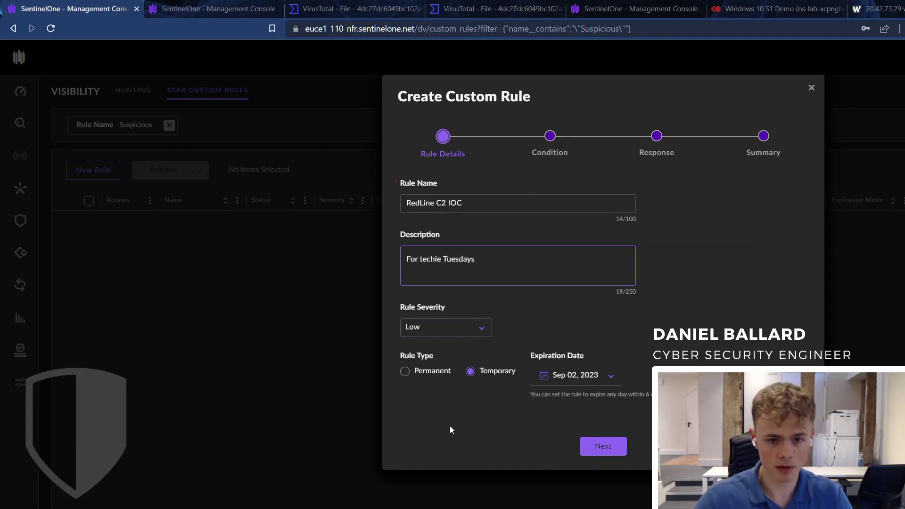
# Make the rule permanent with Critical severity and advance to the Condition step.
pyautogui.click(405, 372)
pyautogui.click(440, 330)
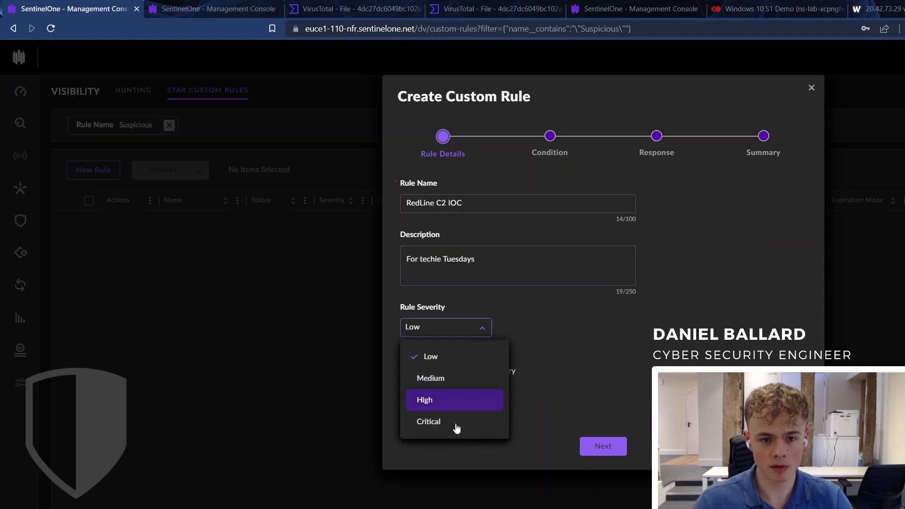
pyautogui.click(457, 427)
pyautogui.click(615, 444)
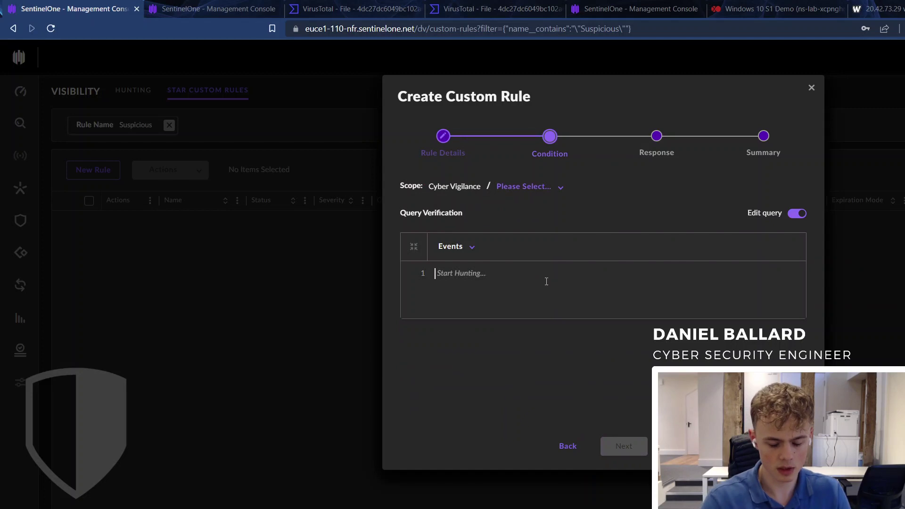
# Pick DstIP as the query field, checking the threat's process graph for the C2 IP.
pyautogui.write('ip')
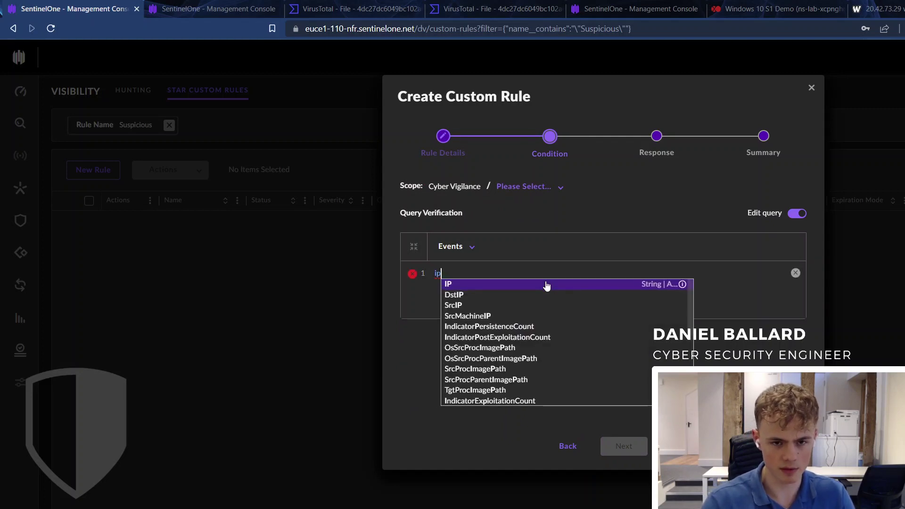
pyautogui.click(498, 295)
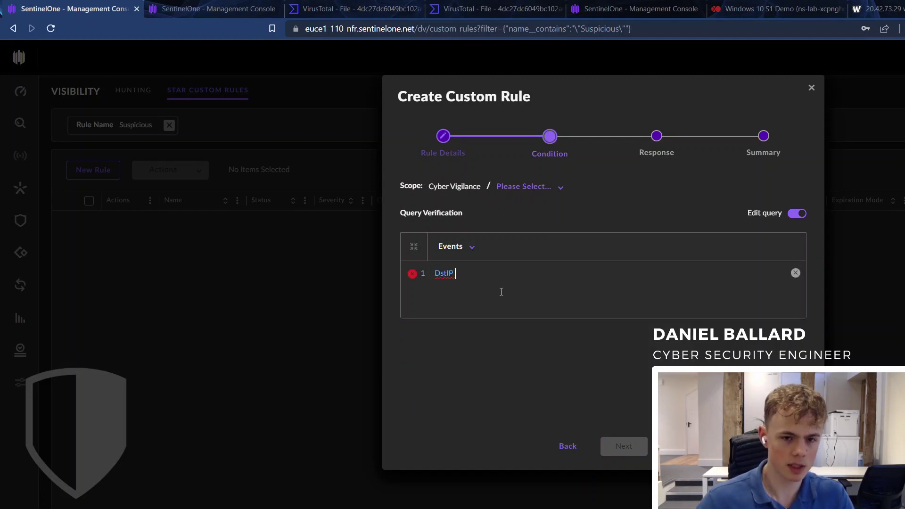
pyautogui.click(212, 9)
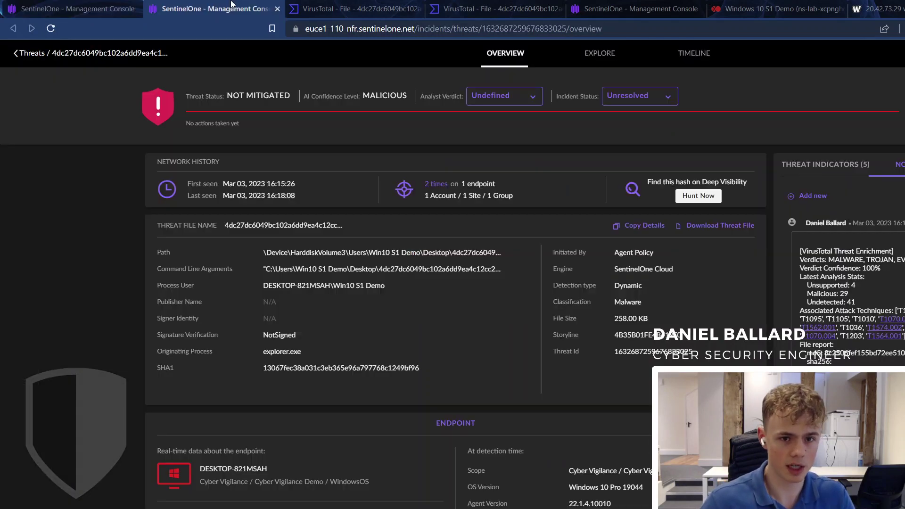
pyautogui.click(605, 56)
pyautogui.scroll(-3, 593, 246)
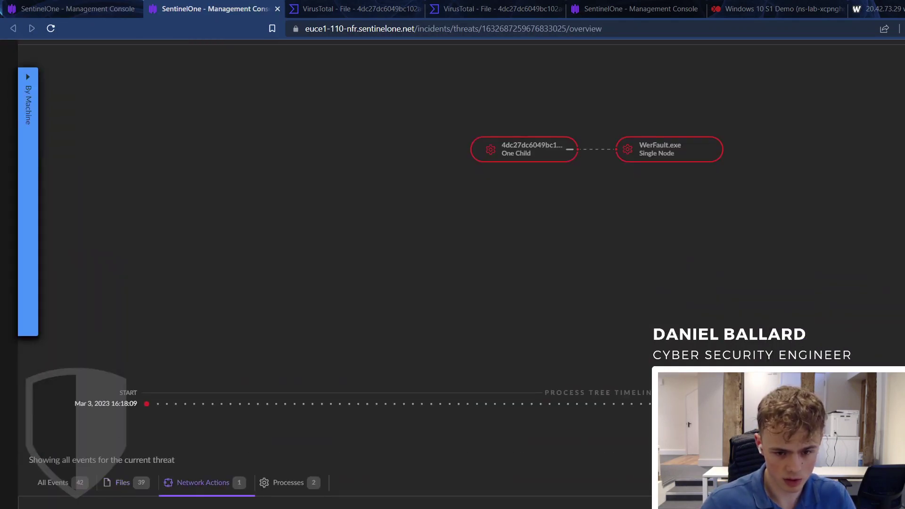
pyautogui.click(75, 9)
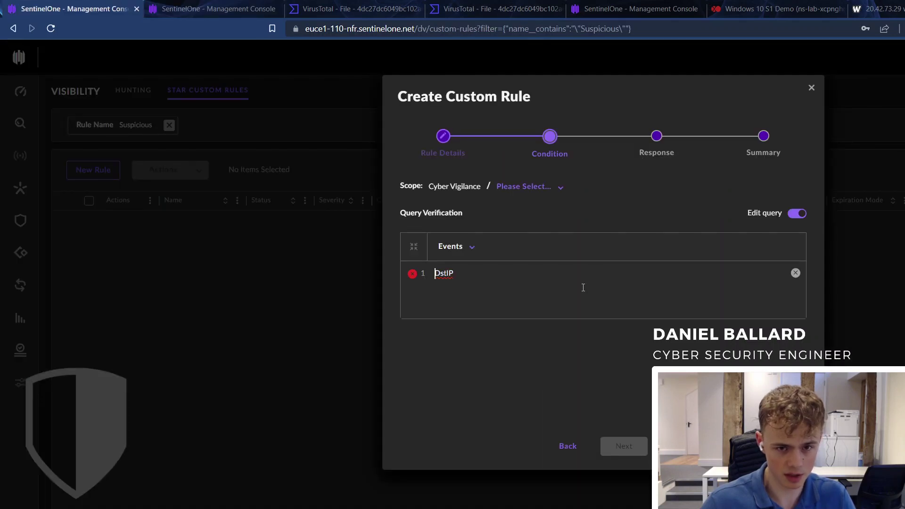
pyautogui.click(518, 288)
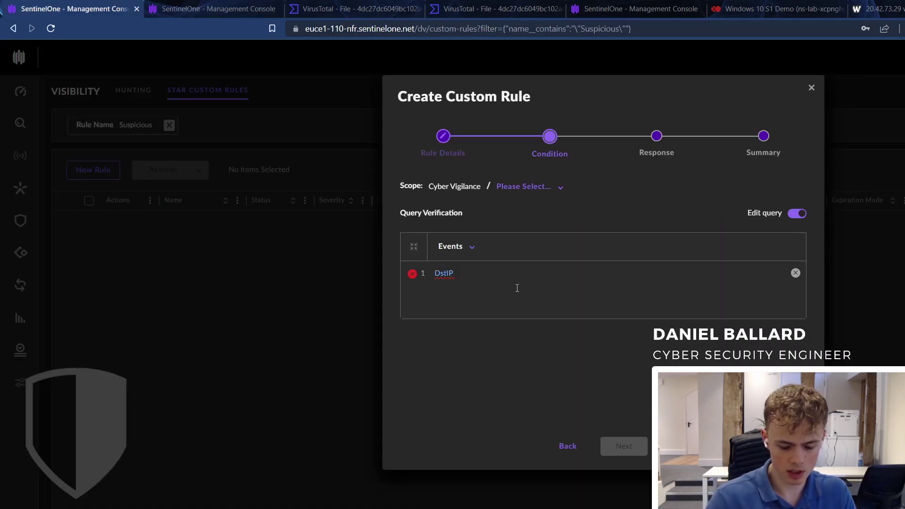
# Complete the query as DstIP contains "20.42.73.29" on one line with a closing quote.
pyautogui.write('contains "')
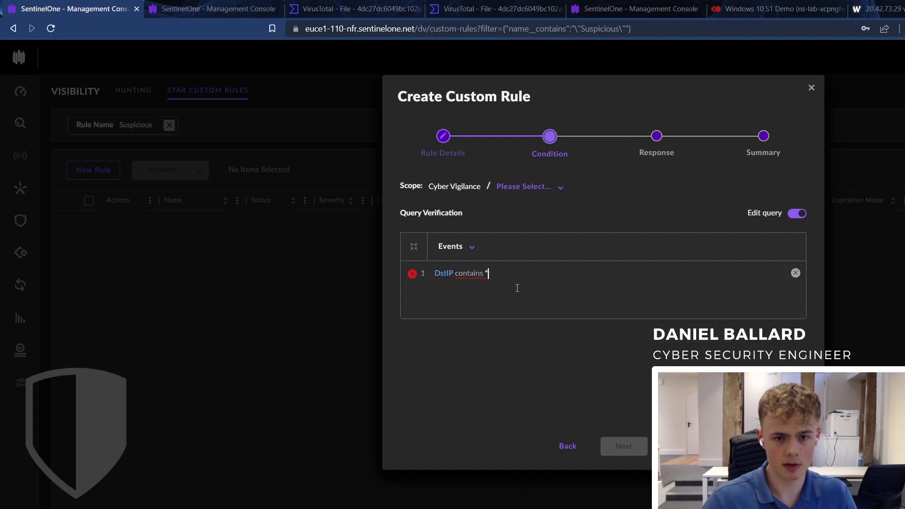
pyautogui.write('20.42.73.29')
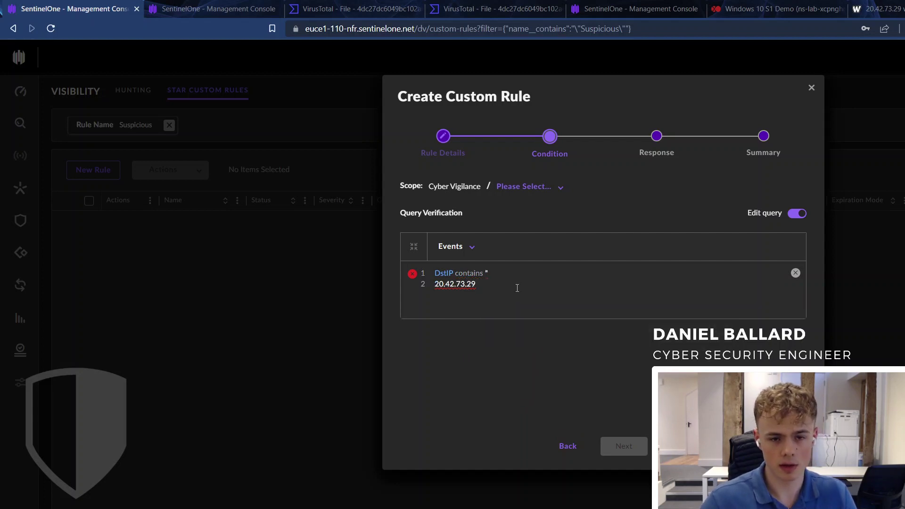
pyautogui.doubleClick(438, 284)
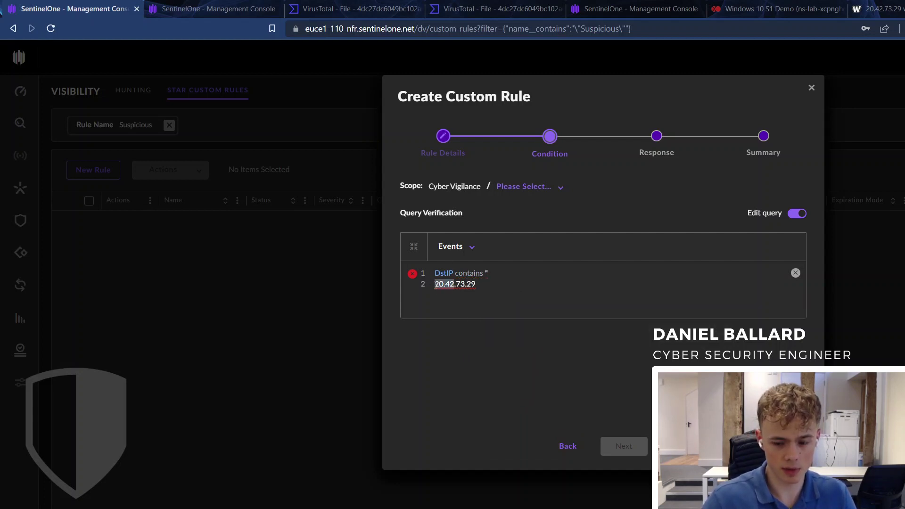
pyautogui.press('BackSpace')
pyautogui.press('BackSpace')
pyautogui.write('29')
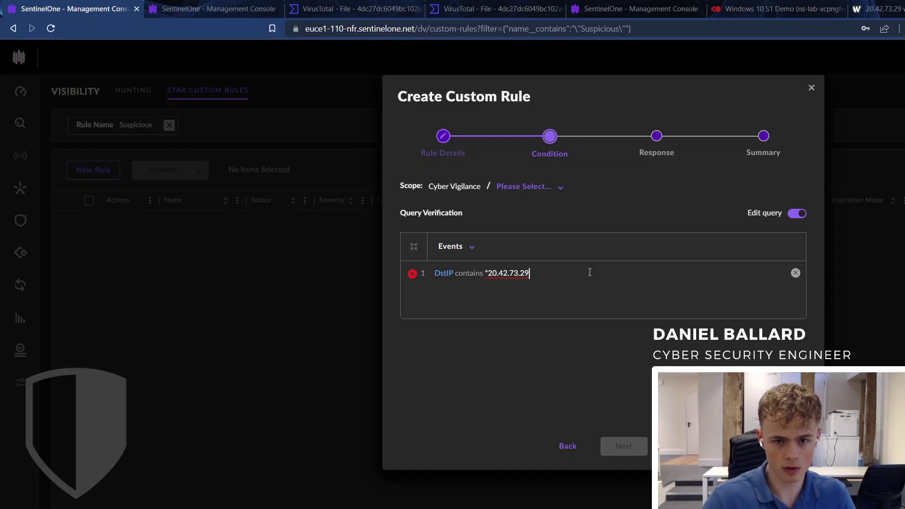
pyautogui.write('"')
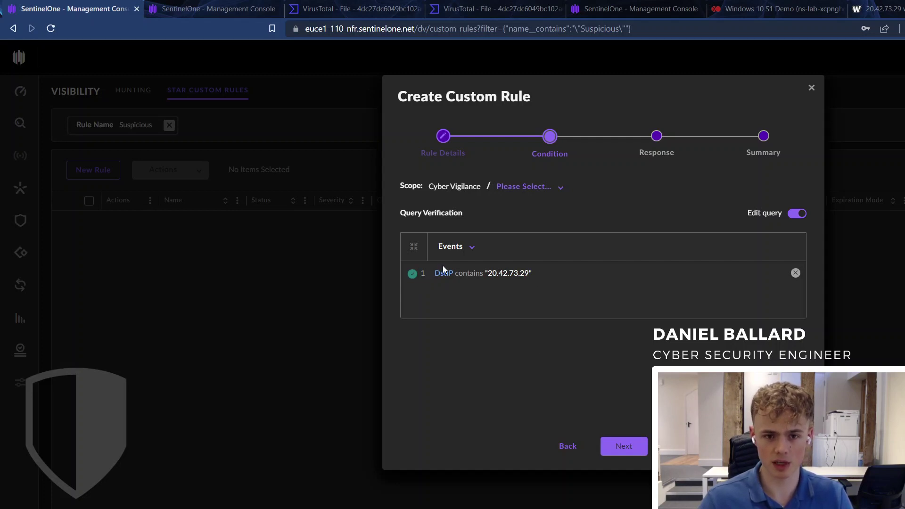
pyautogui.click(255, 6)
pyautogui.hotkey('ctrl', 'shift', 'Tab')
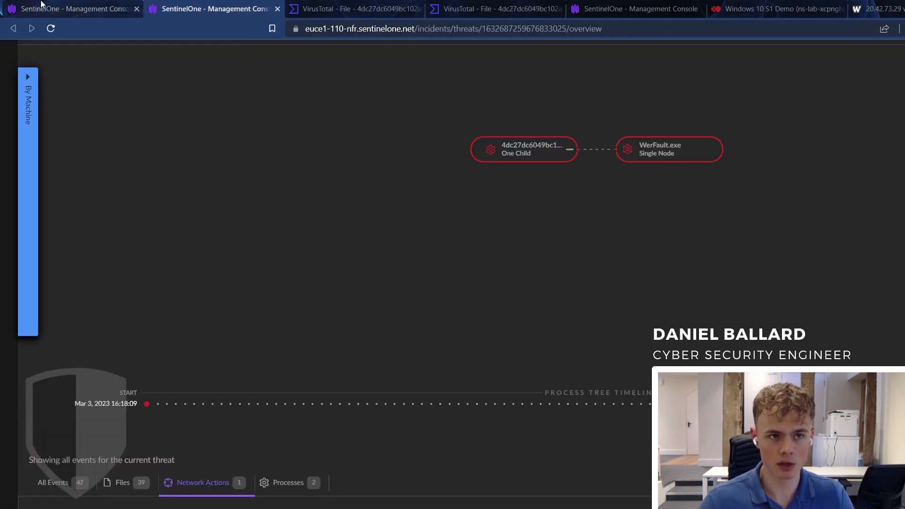
# Set the rule's response to treat matches as a threat under the Suspicious Threat Policy.
pyautogui.click(641, 452)
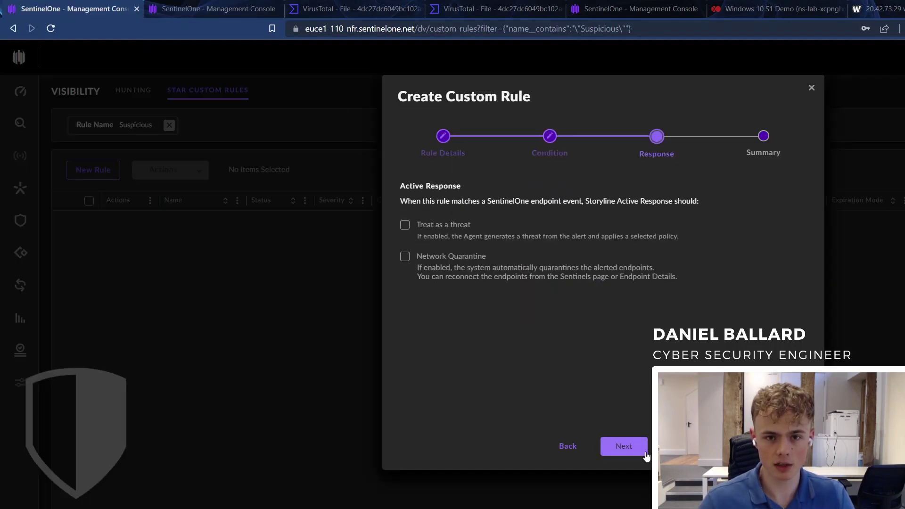
pyautogui.click(406, 227)
pyautogui.click(405, 226)
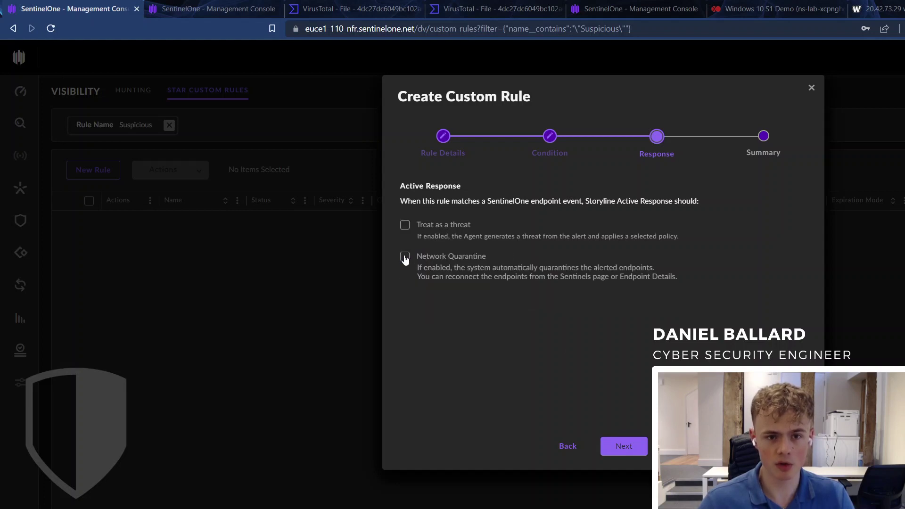
pyautogui.click(405, 225)
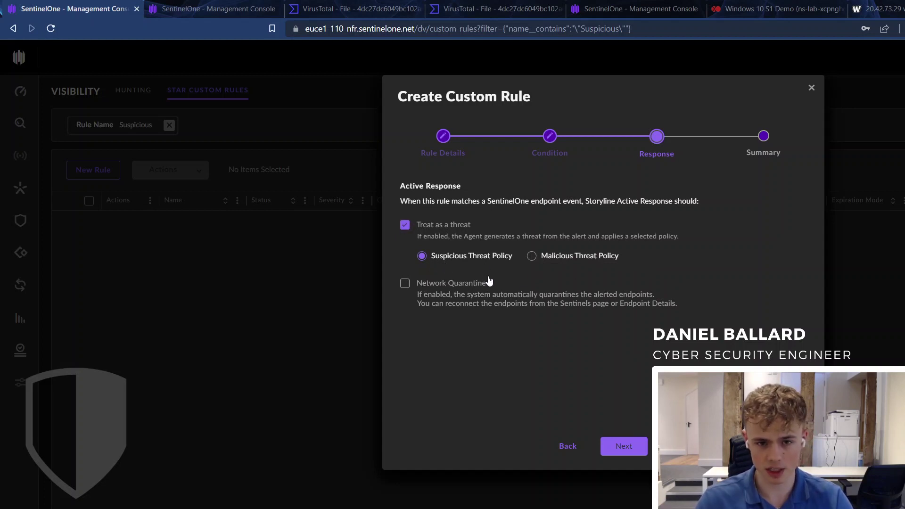
# Create the rule with 'Activate rule immediately after saving' ticked.
pyautogui.click(629, 452)
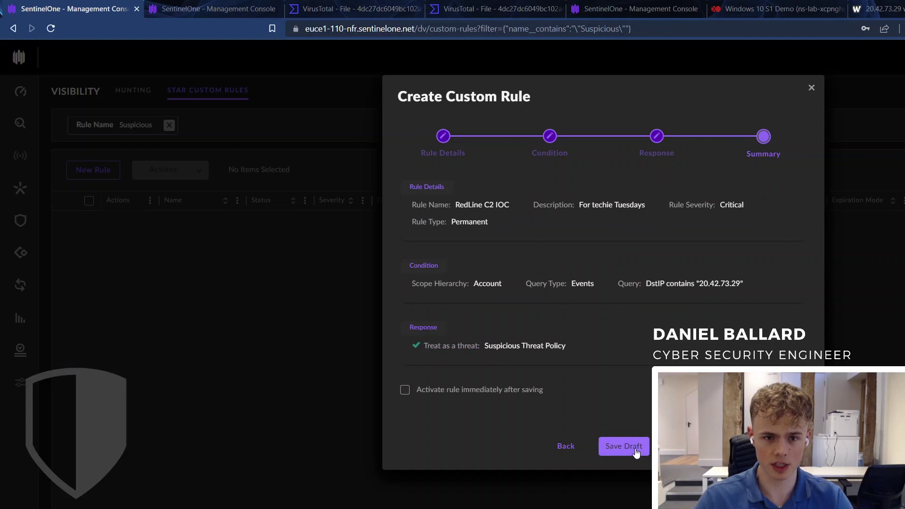
pyautogui.click(485, 392)
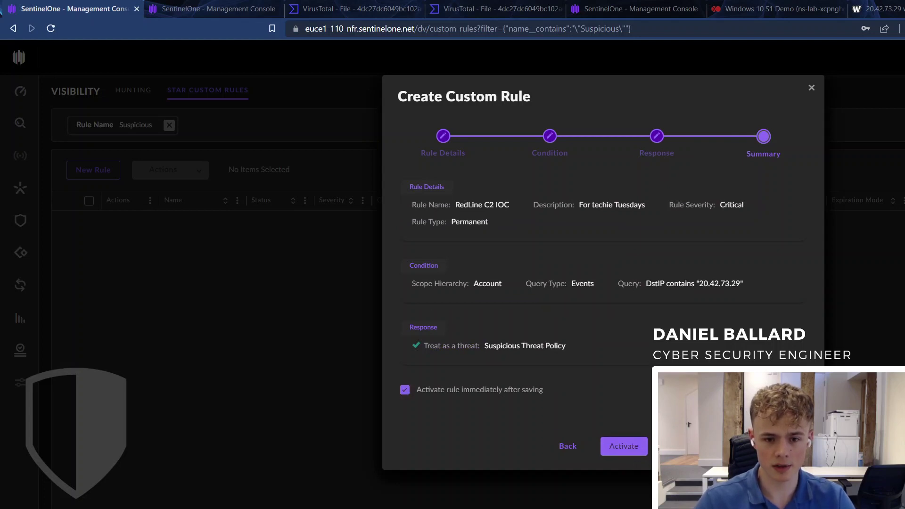
pyautogui.click(631, 446)
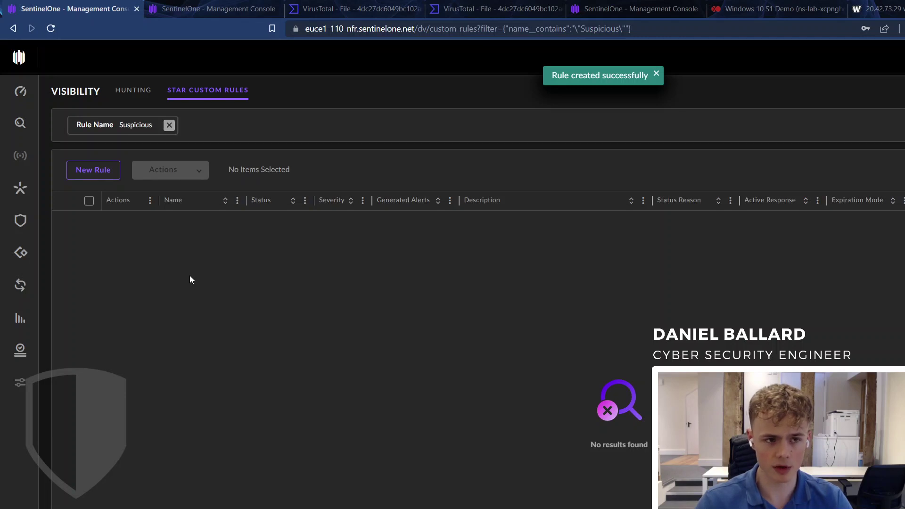
# Return to the STAR Custom Rules list and remove the Suspicious rule-name filter.
pyautogui.moveTo(33, 306)
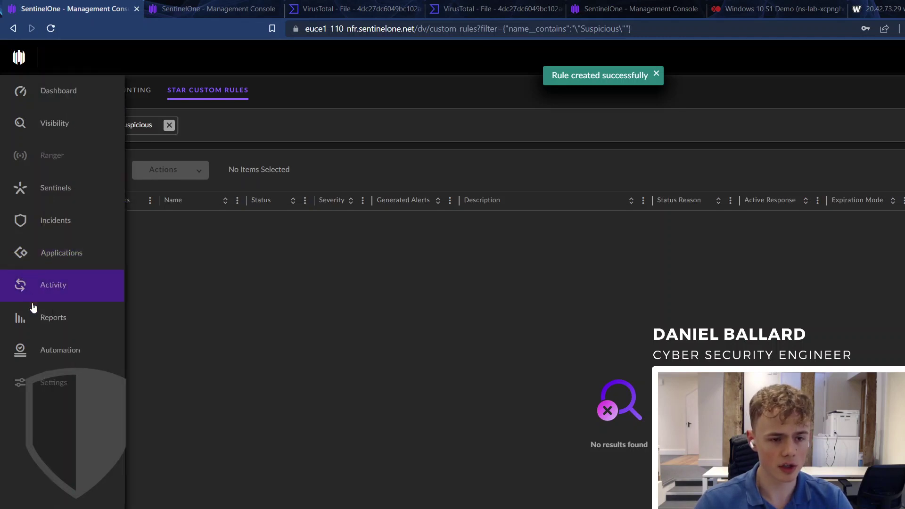
pyautogui.click(30, 235)
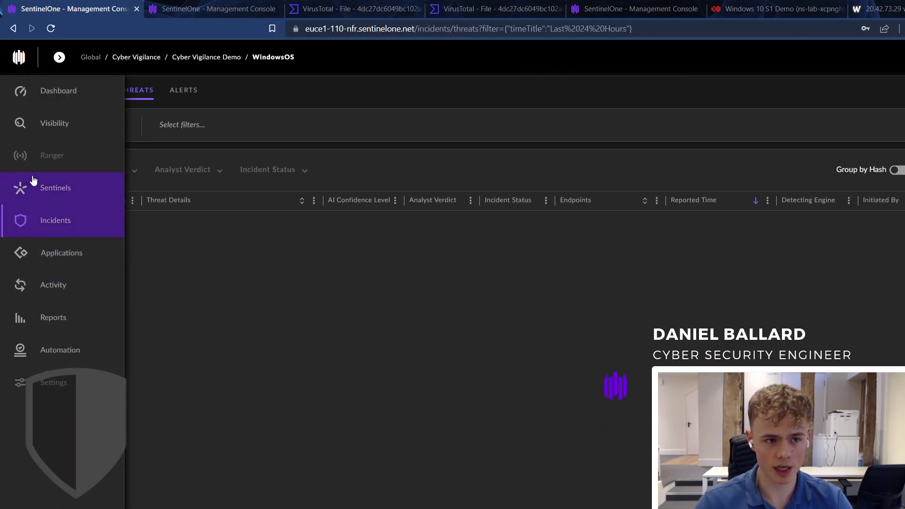
pyautogui.click(54, 123)
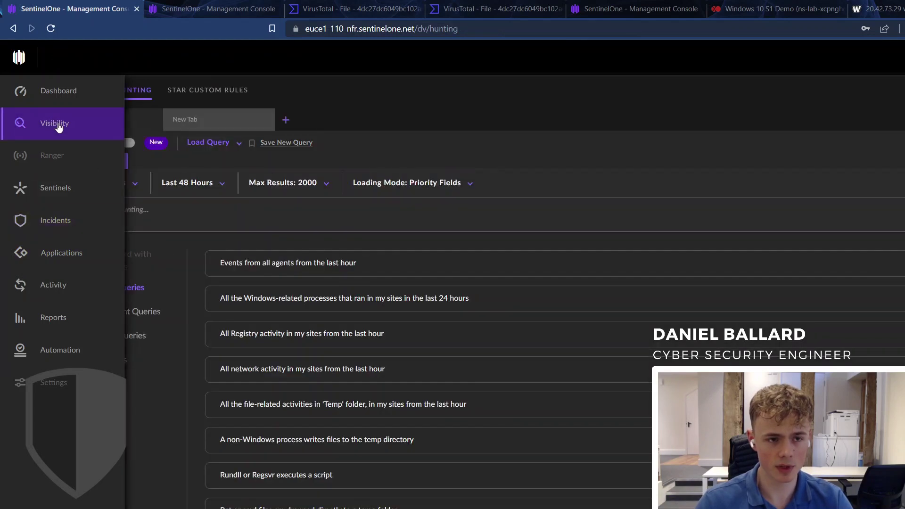
pyautogui.click(207, 89)
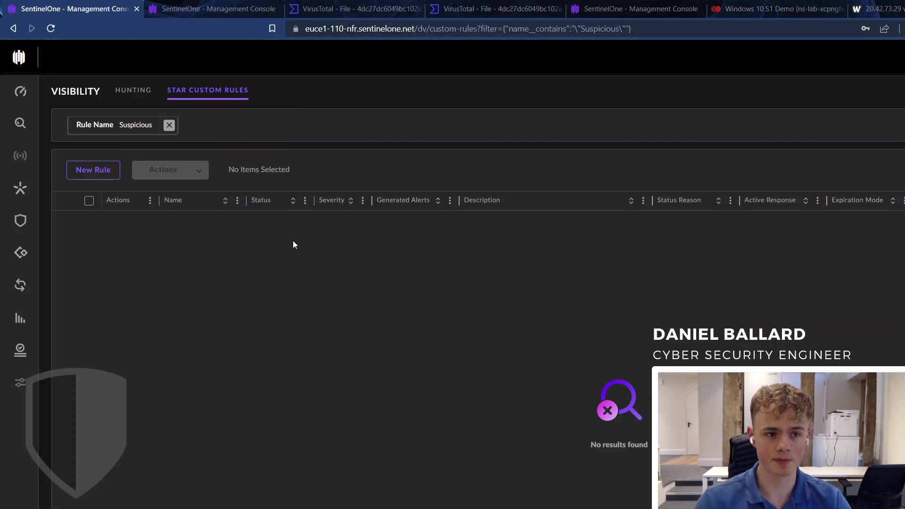
pyautogui.click(169, 124)
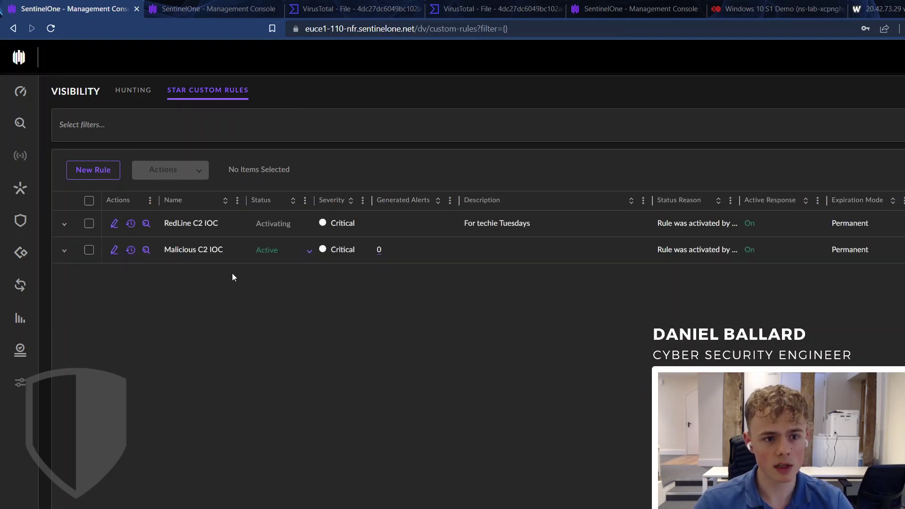
# Expand the RedLine C2 IOC rule to review its Suspicious response policy.
pyautogui.click(225, 230)
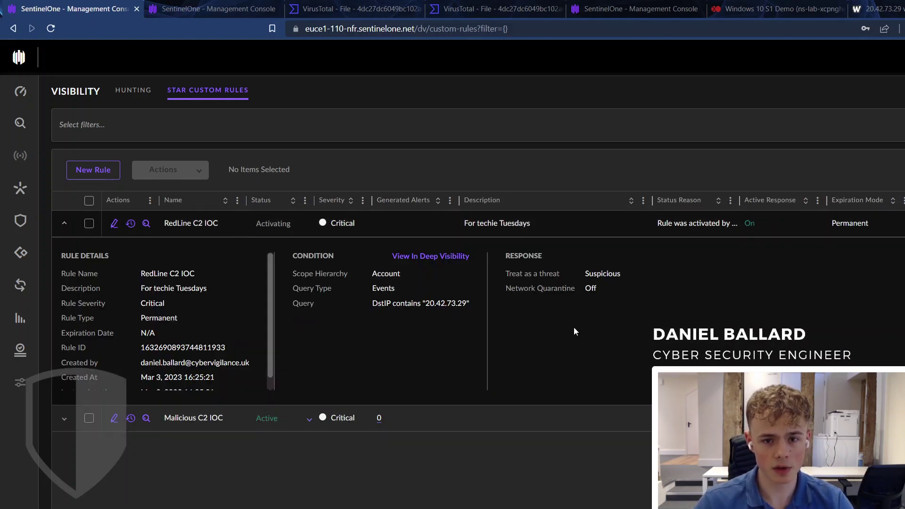
pyautogui.doubleClick(609, 280)
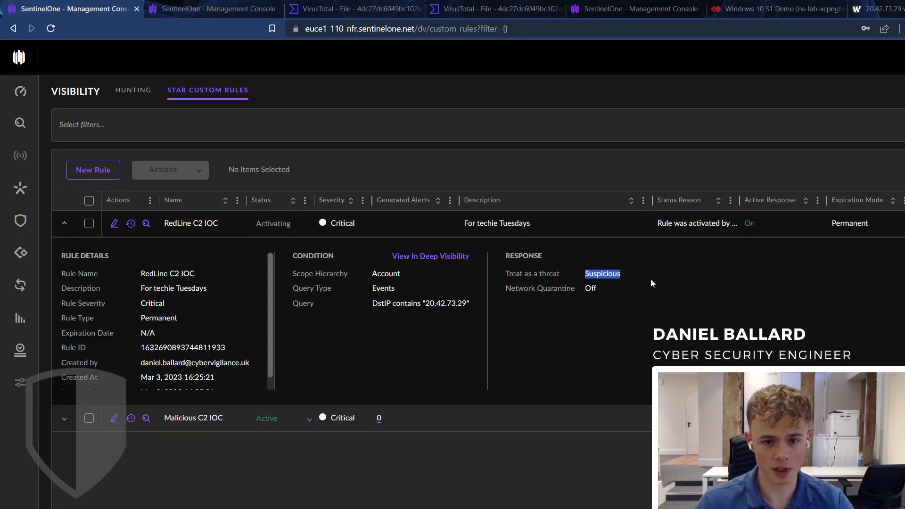
pyautogui.click(650, 279)
pyautogui.scroll(-1, 245, 348)
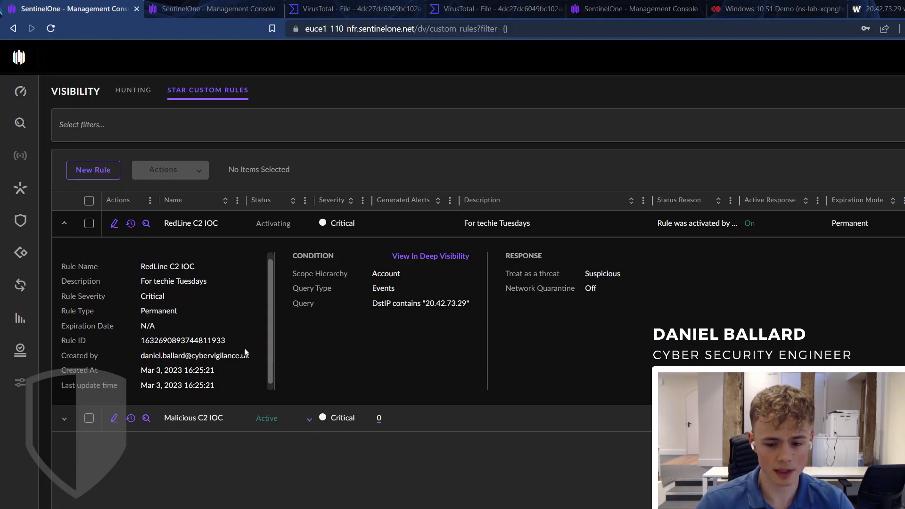
pyautogui.scroll(1, 244, 347)
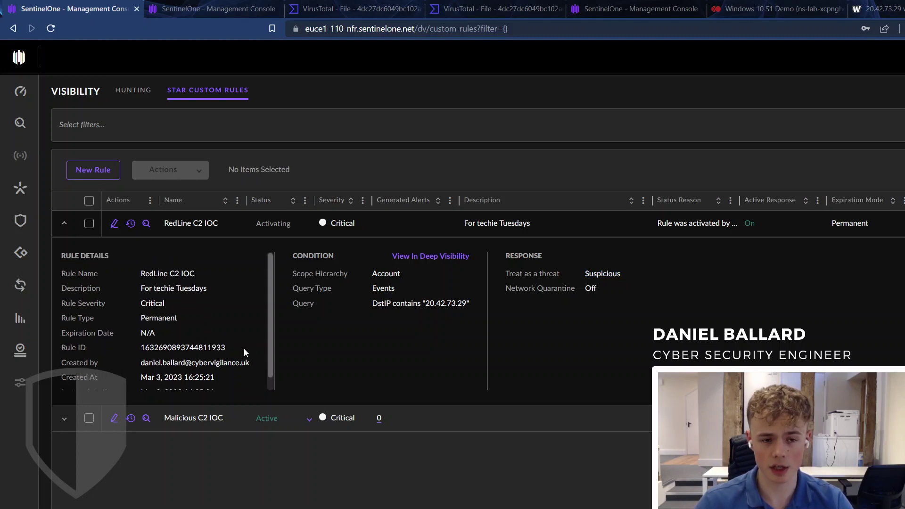